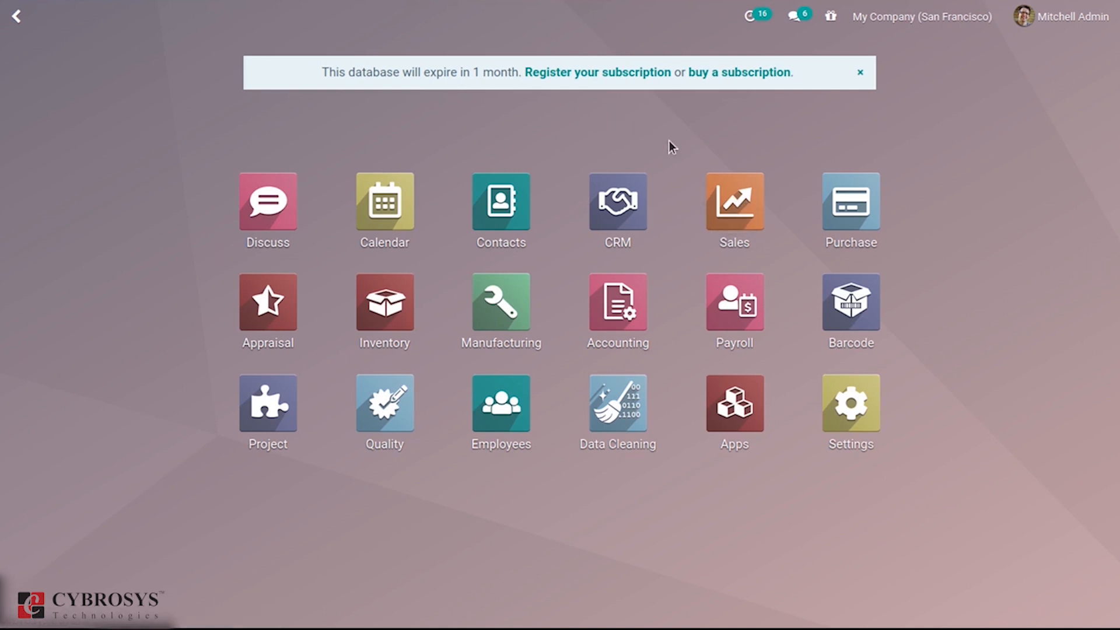
Open the Sales settings and search them for "uni"
left_click(736, 201)
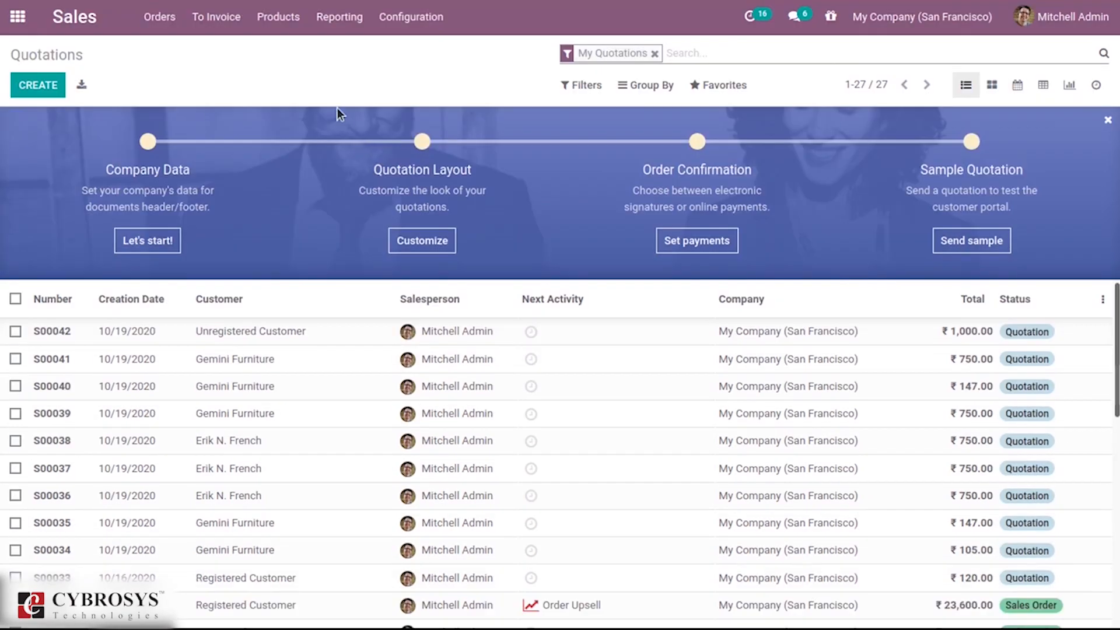
left_click(411, 16)
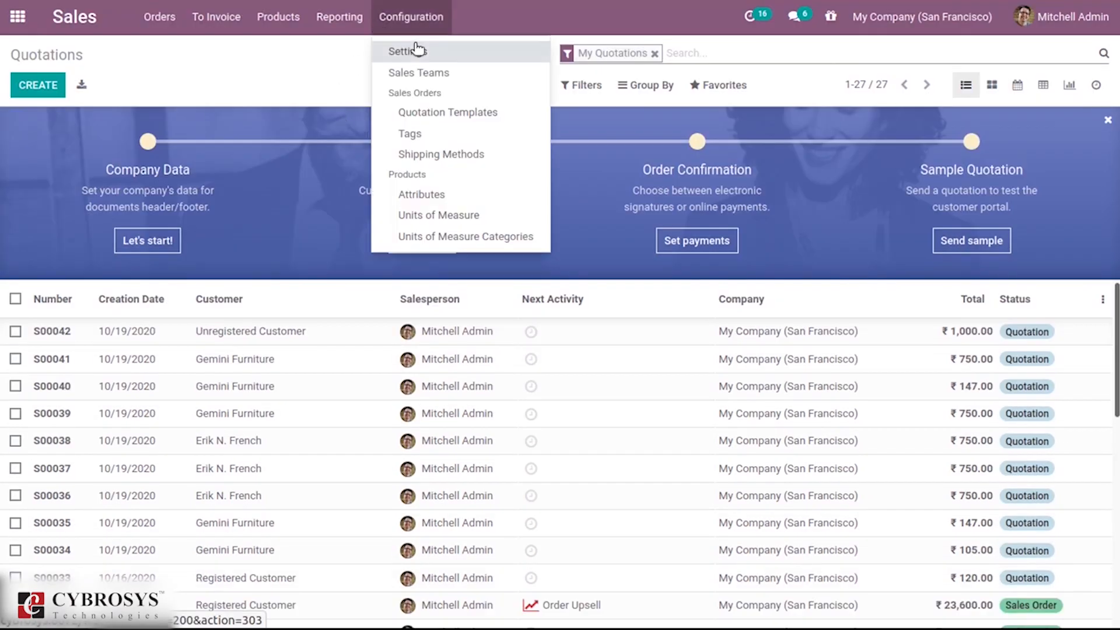
left_click(414, 49)
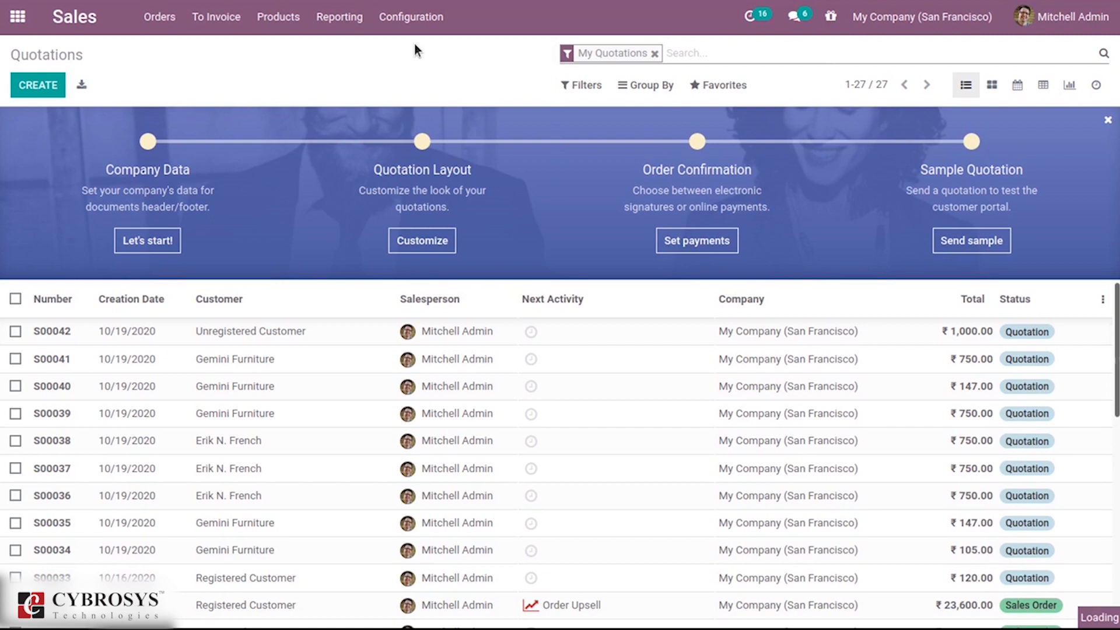
type("u")
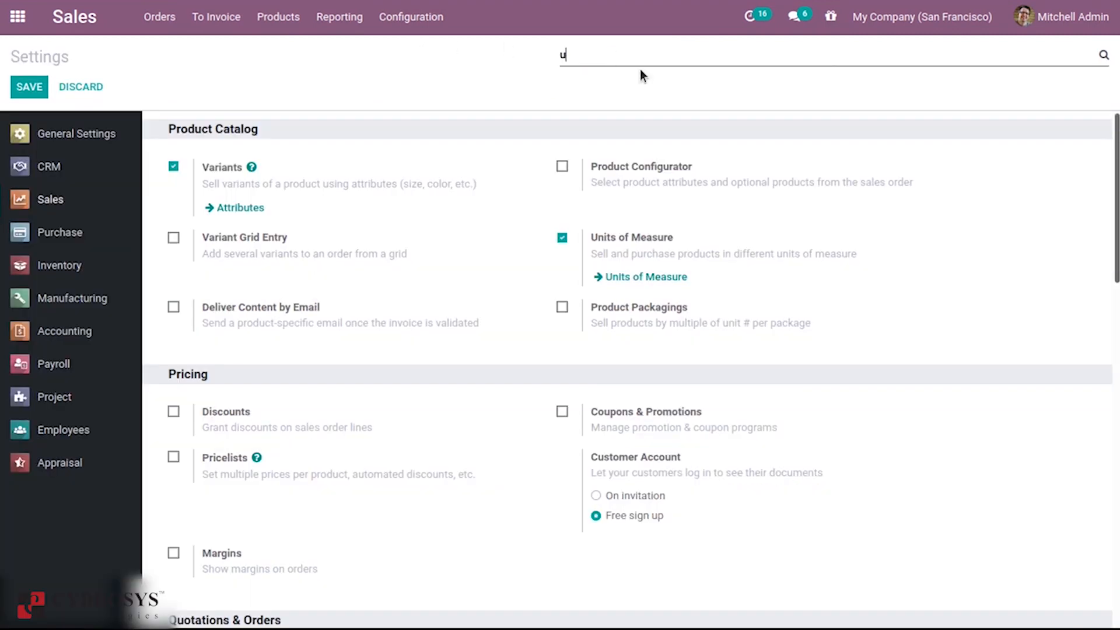
type("ni")
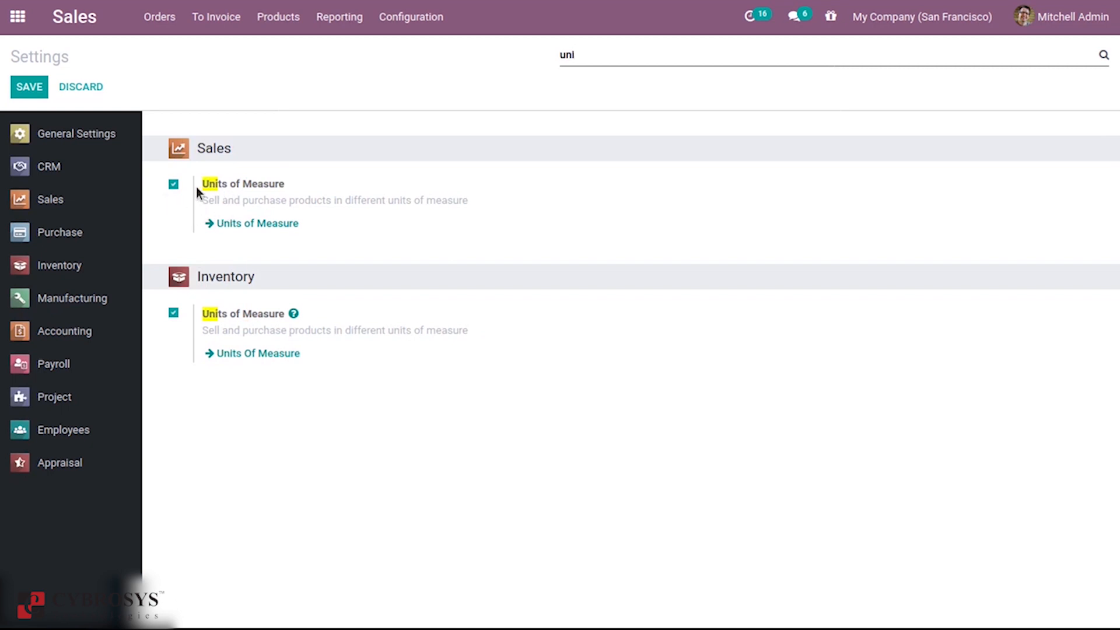
Toggle the Sales Units of Measure option off and back on, and save the settings
left_click(245, 181)
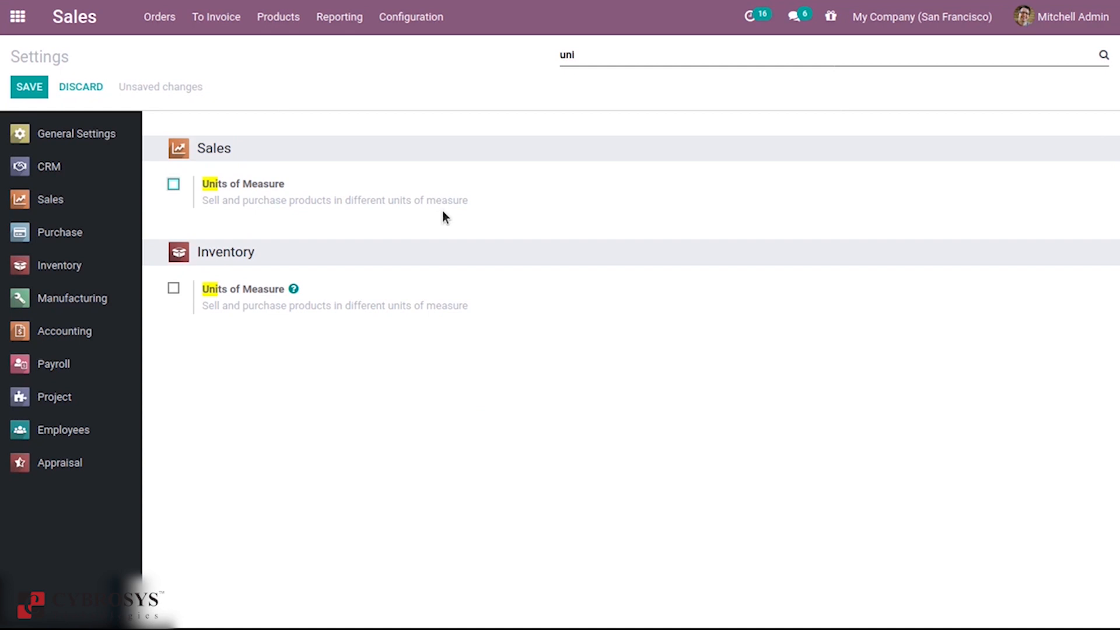
left_click(173, 186)
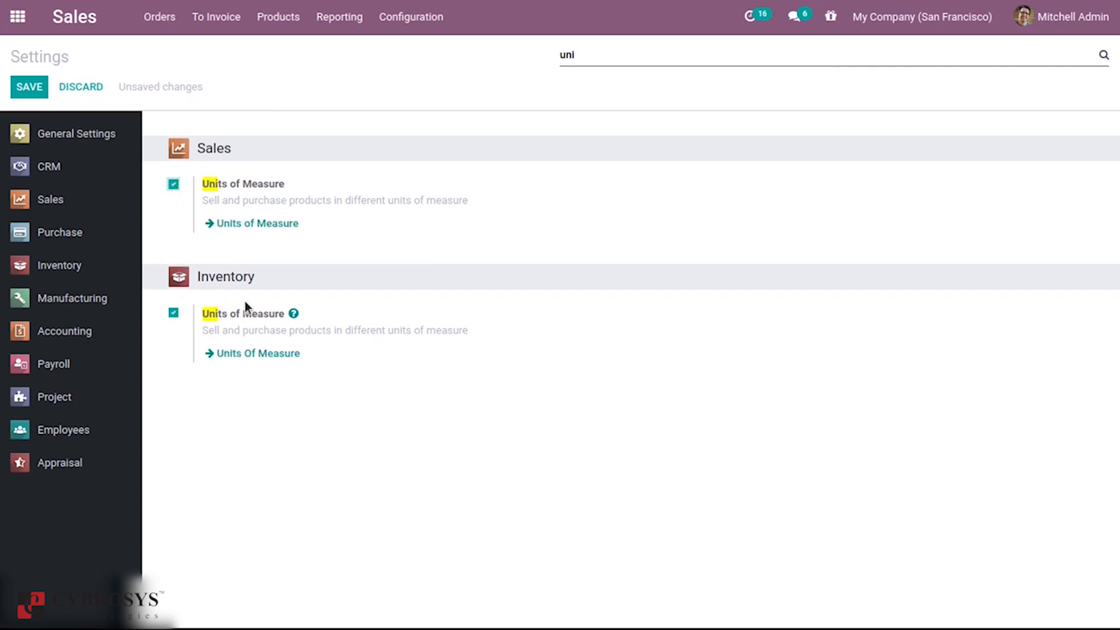
left_click(19, 84)
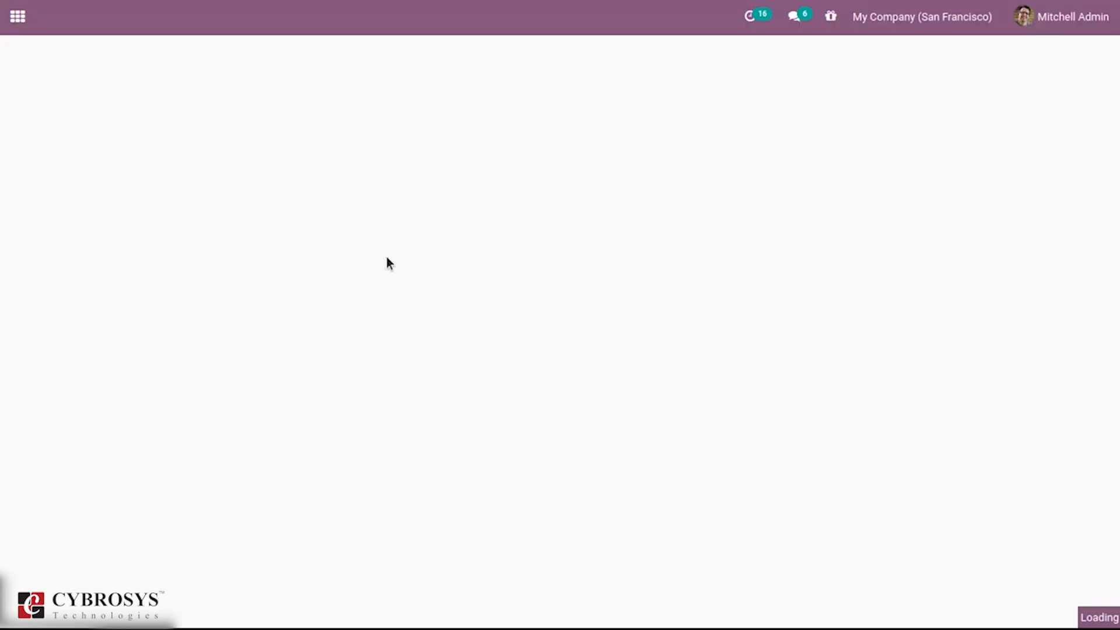
Open the Units of Measure Categories list and look at the Unit category
left_click(404, 29)
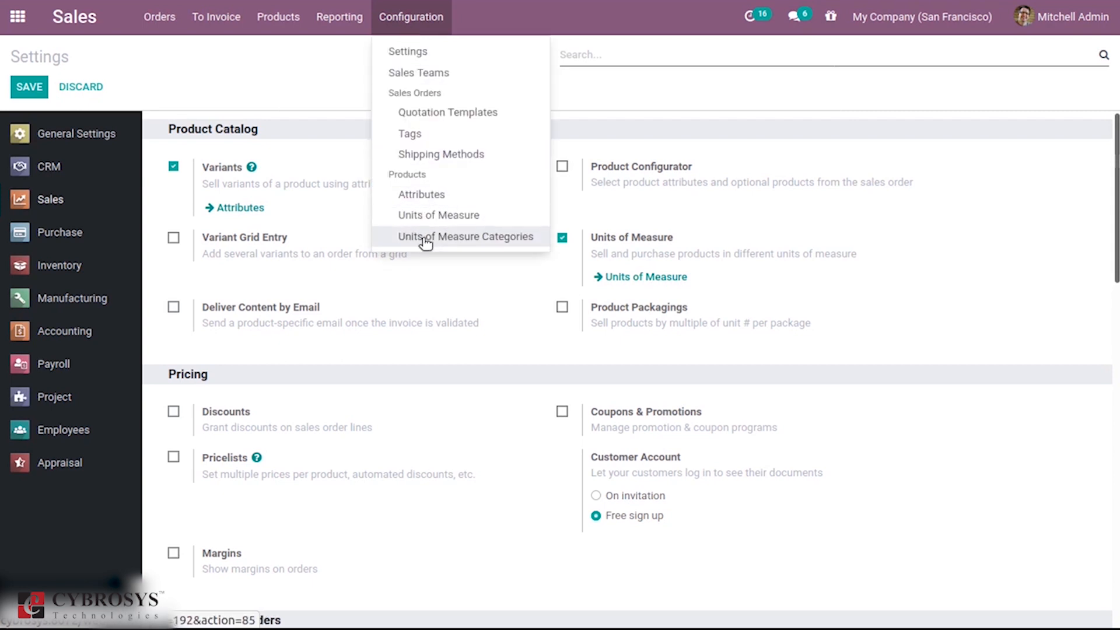
left_click(466, 237)
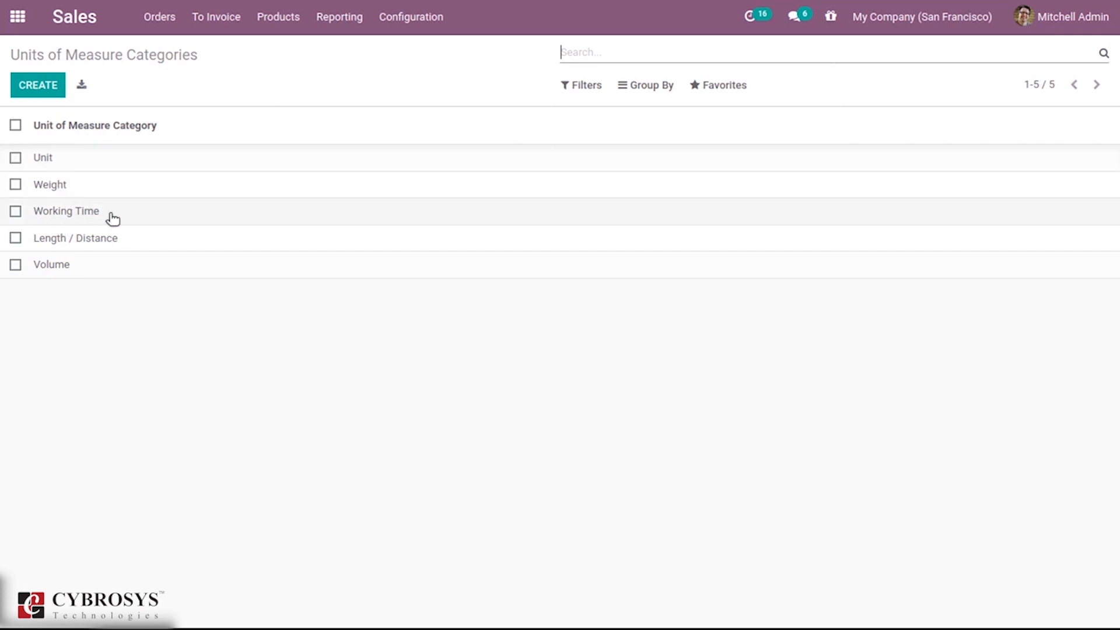
left_click(92, 165)
left_click(92, 163)
left_click(230, 74)
Open the Units of Measure list and view the Units record
left_click(430, 17)
left_click(424, 217)
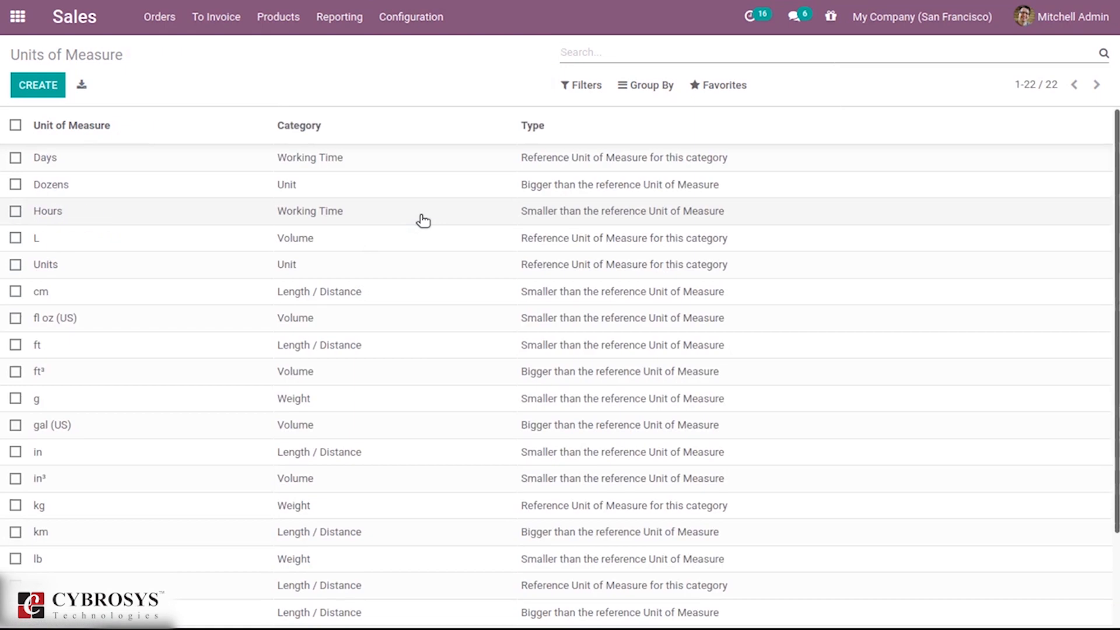
mouse_move(1116, 143)
left_mouse_down()
mouse_move(1117, 236)
mouse_move(1117, 142)
left_mouse_up()
left_click(169, 267)
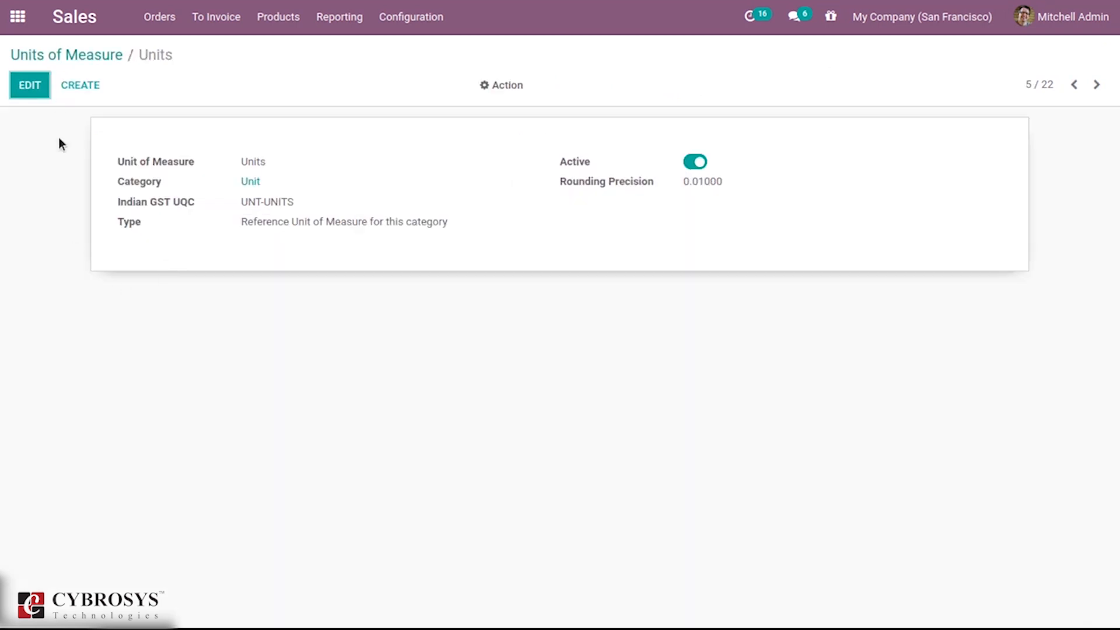
Edit the Units record to examine its category and type options, save it as is, and return to the units list
left_click(32, 85)
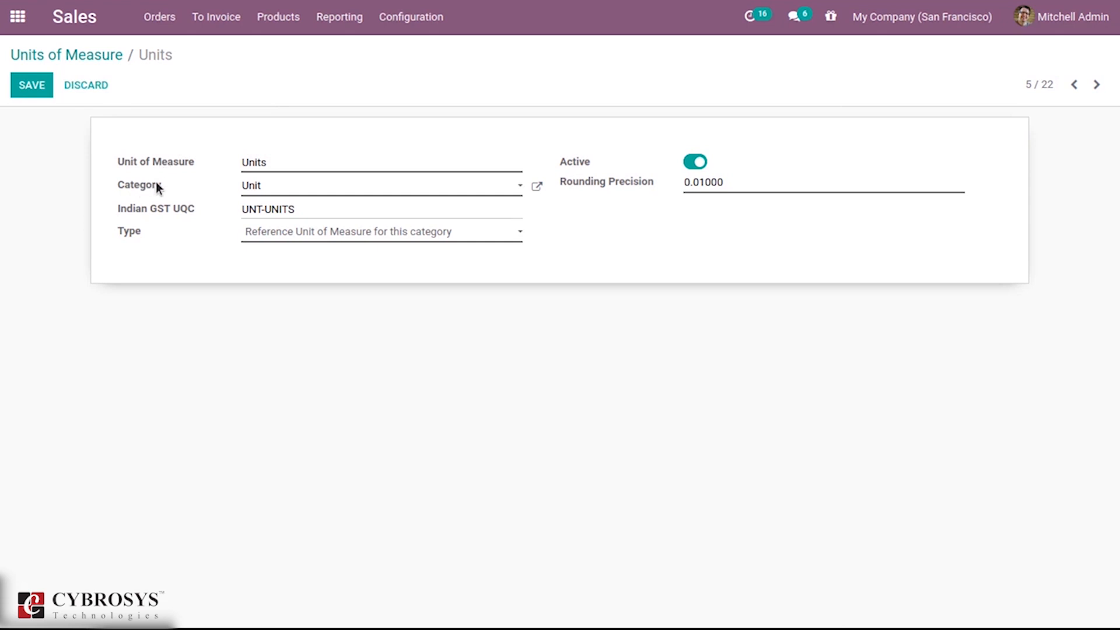
left_click(295, 190)
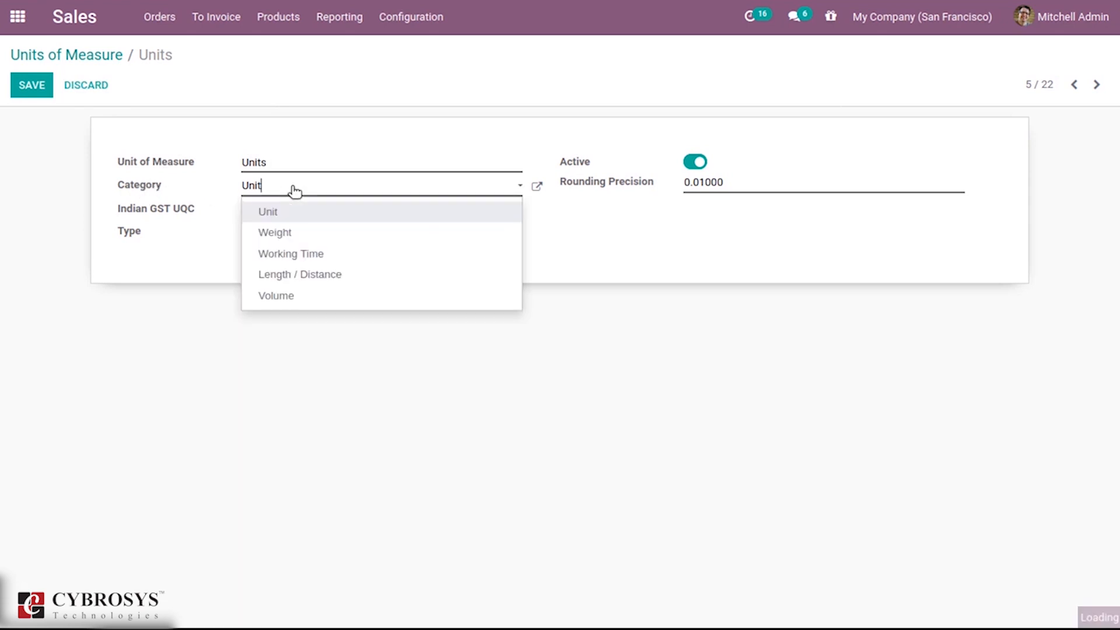
left_click(206, 176)
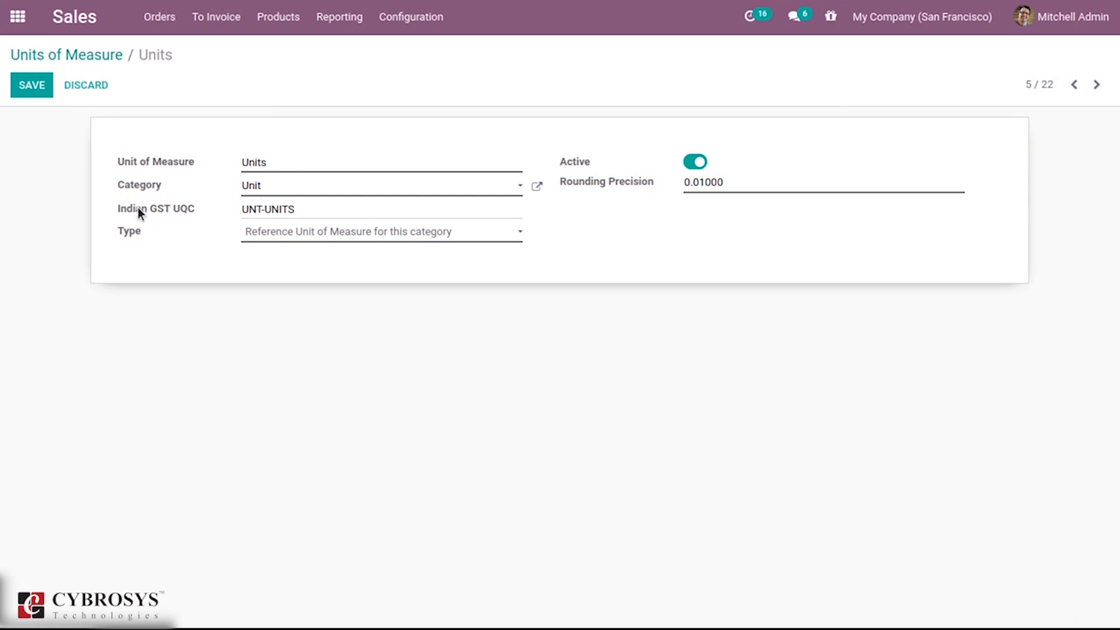
mouse_move(163, 213)
left_click(265, 231)
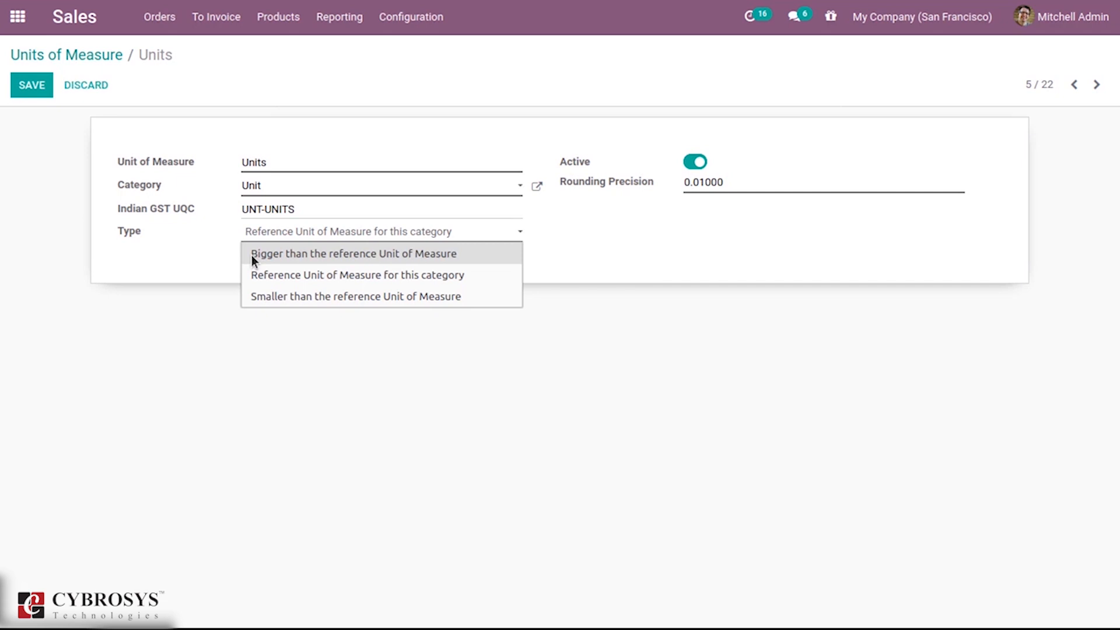
left_click(170, 292)
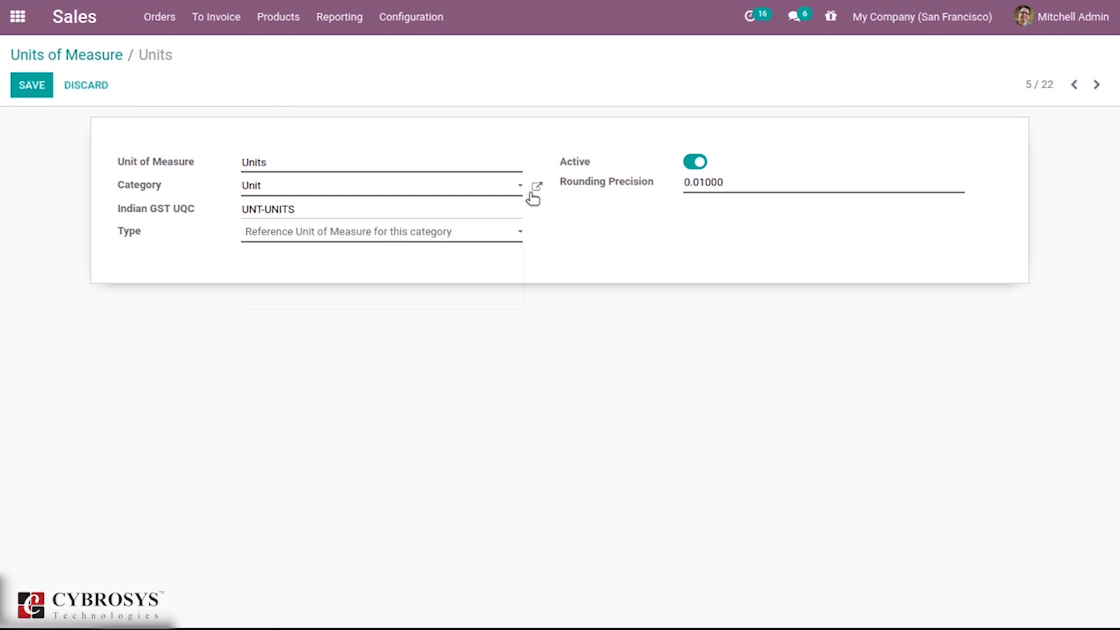
mouse_move(615, 184)
left_click(27, 90)
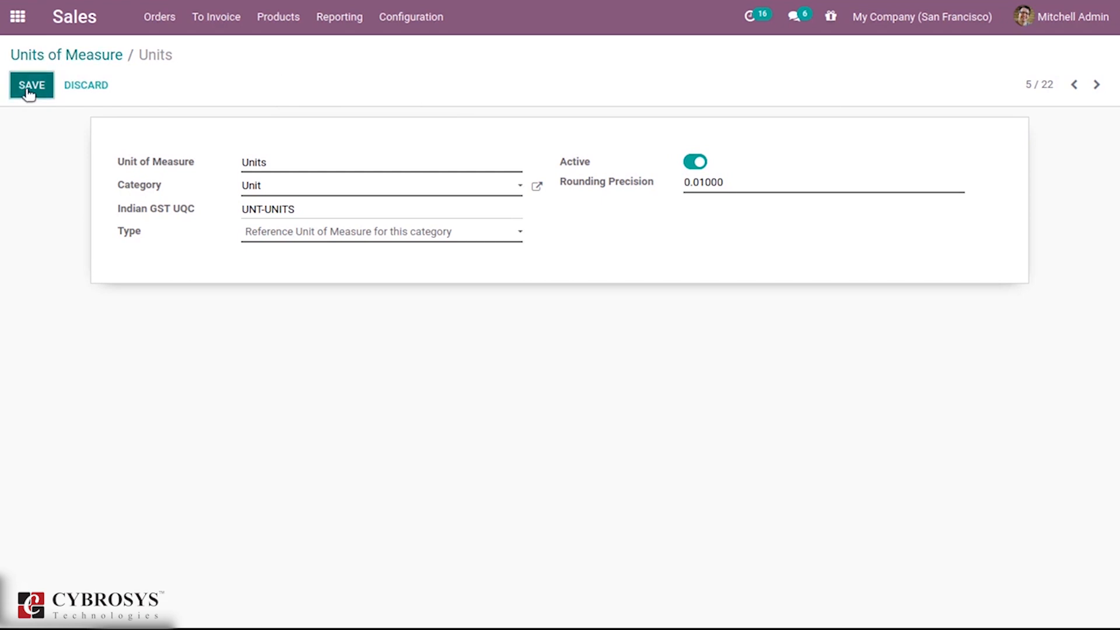
left_click(86, 58)
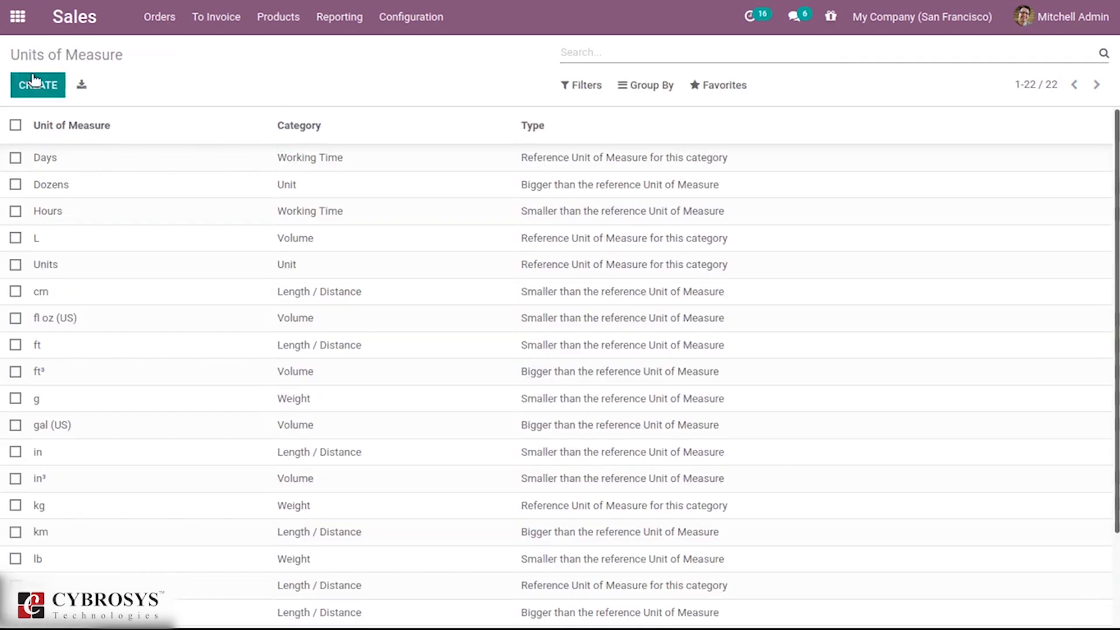
left_click(33, 92)
type("Bucm")
key("BackSpace")
key("BackSpace")
key("BackSpace")
key("BackSpace")
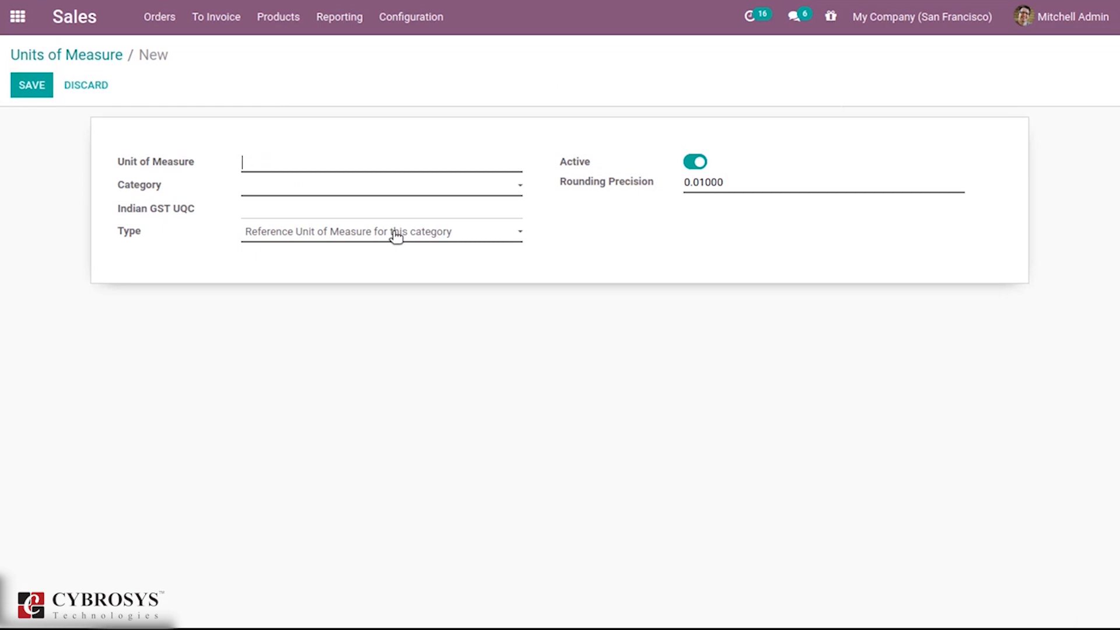
left_click(102, 63)
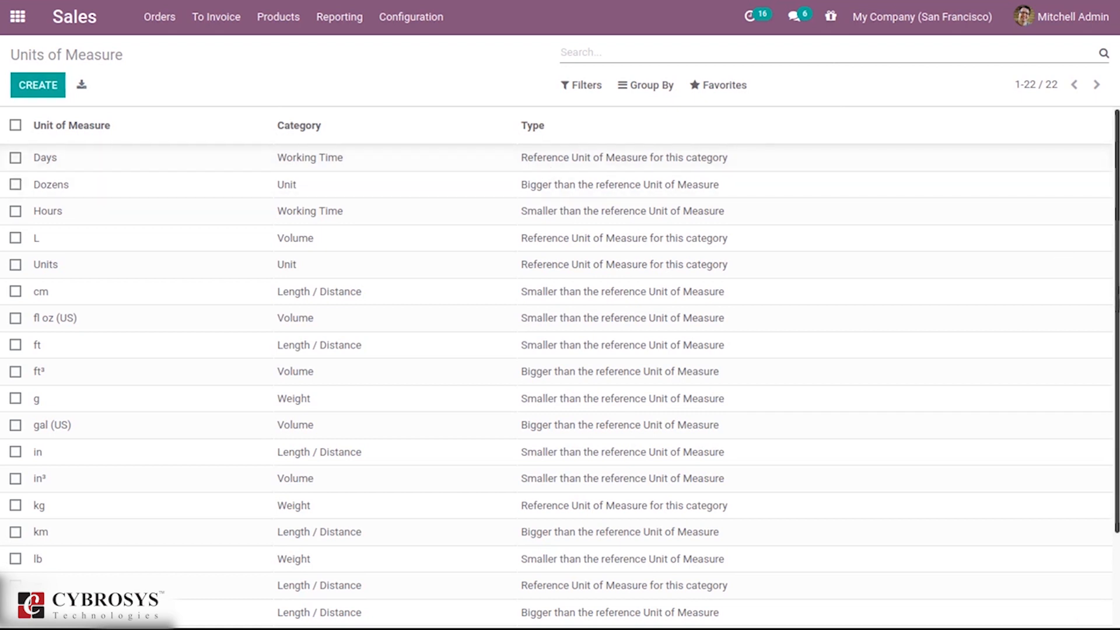
Create a new unit of measure named Bunch in the Unit category
scroll(712, 355, "down", 2)
left_click(23, 92)
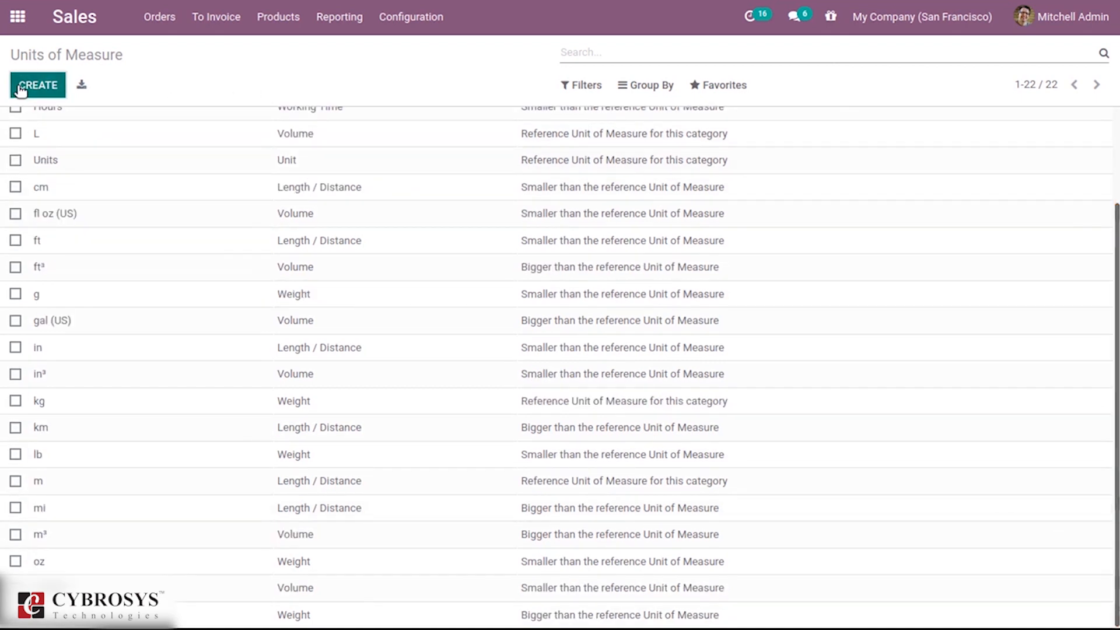
left_click(421, 155)
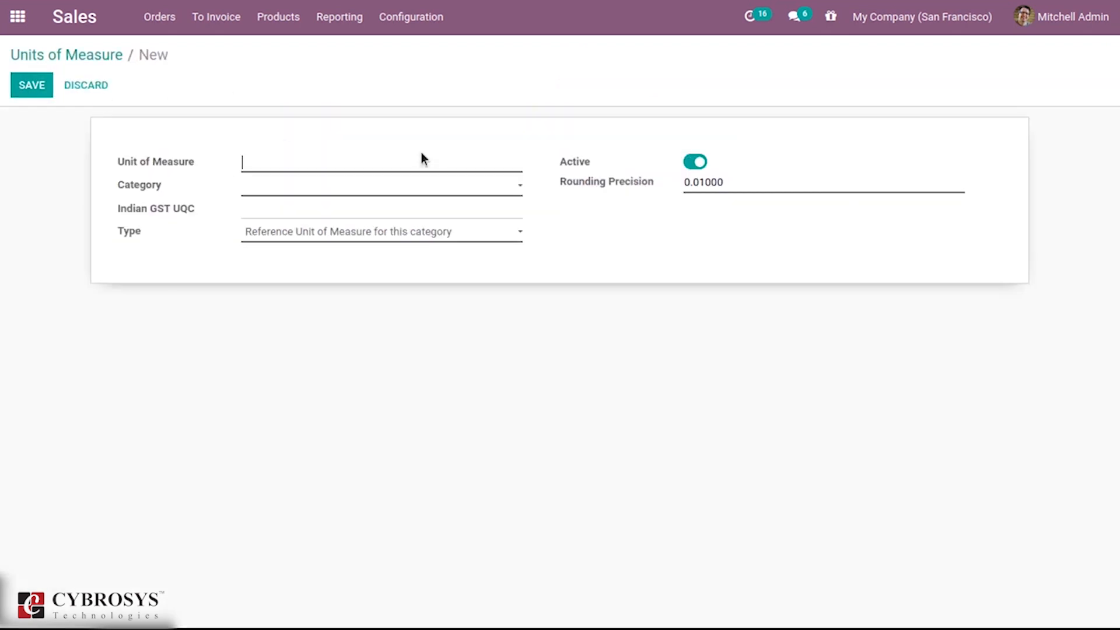
type("Bunch")
left_click(275, 184)
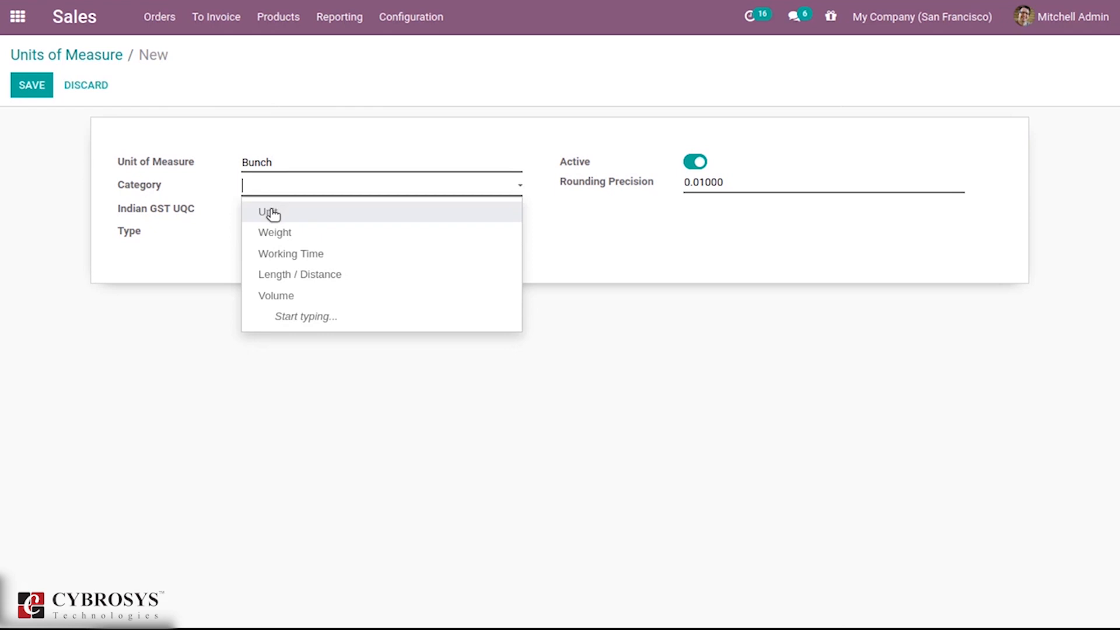
left_click(270, 212)
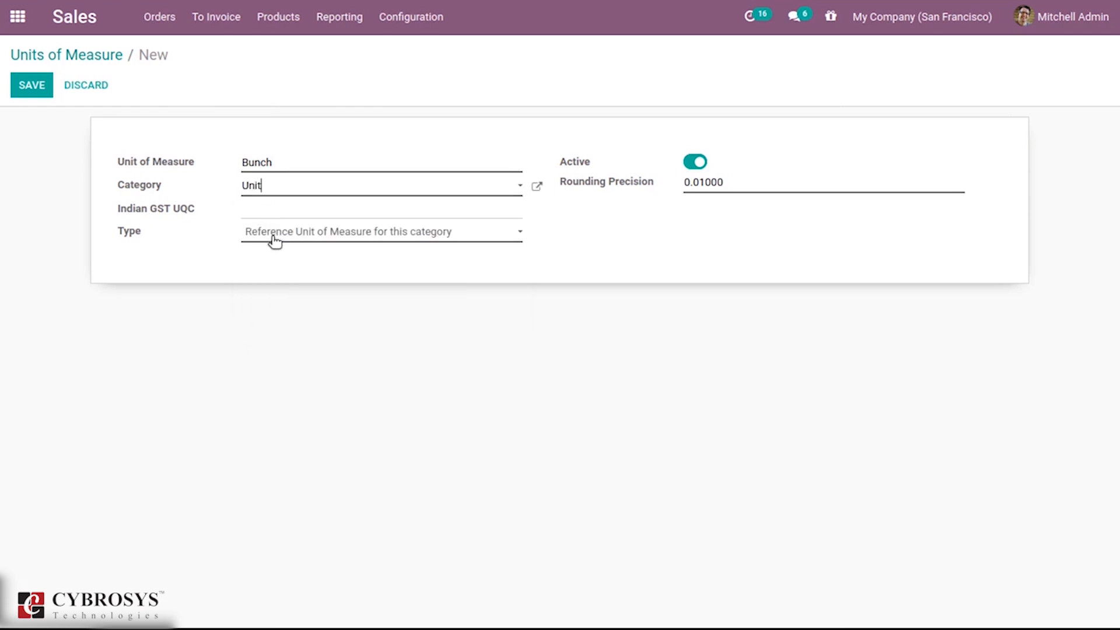
Set Bunch's type to Bigger than the reference Unit of Measure with a bigger ratio of 25, save it, and return to the units list
left_click(272, 235)
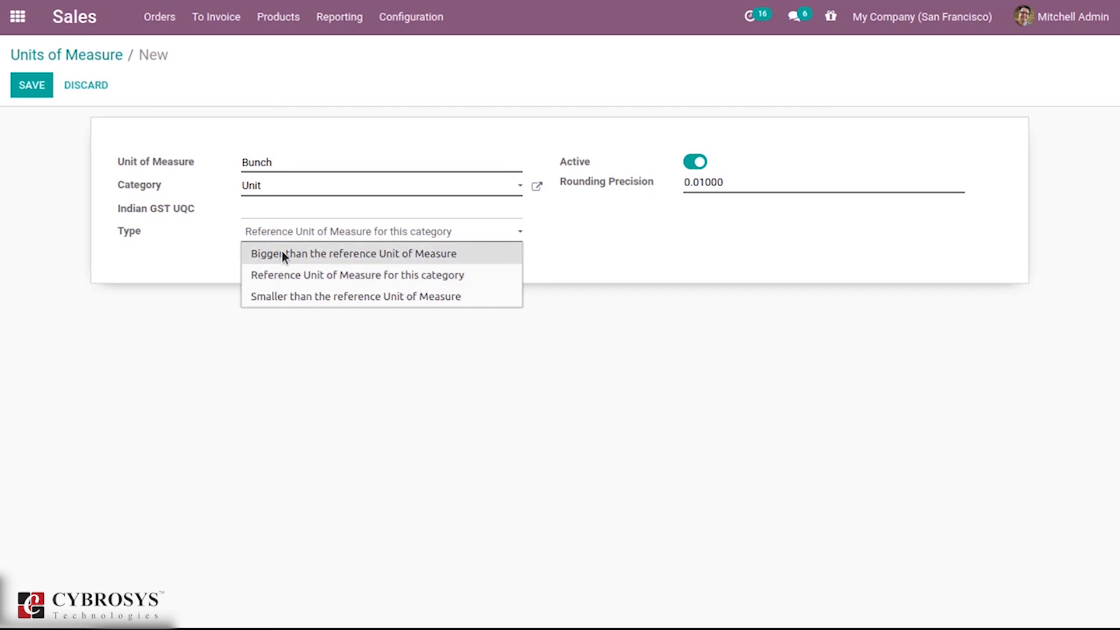
left_click(281, 252)
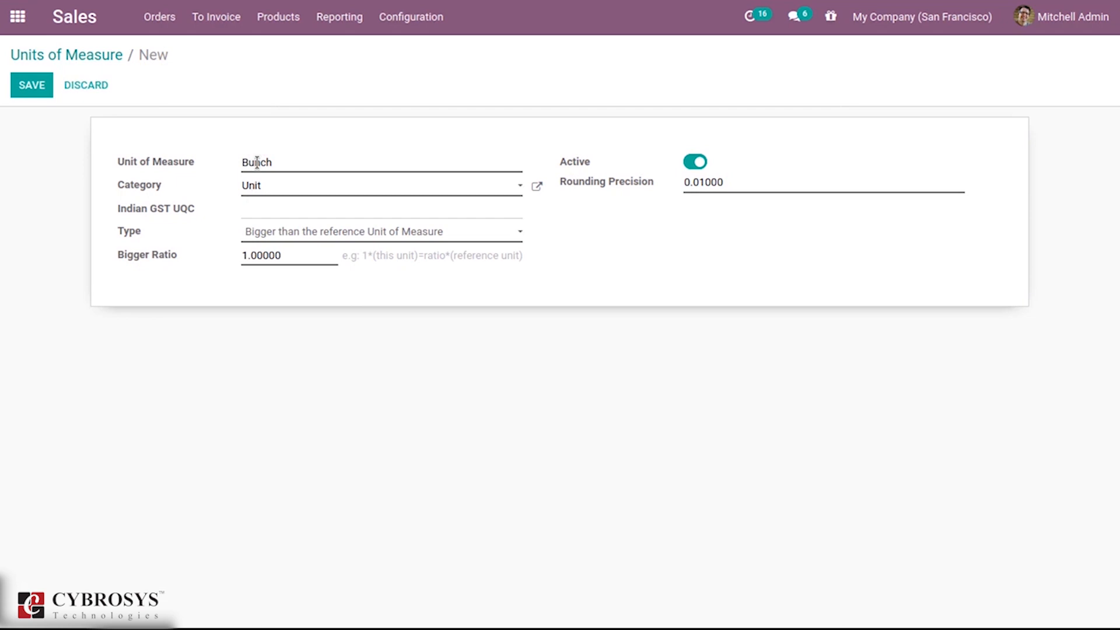
left_click(246, 256)
key("BackSpace")
type("25")
left_click(29, 88)
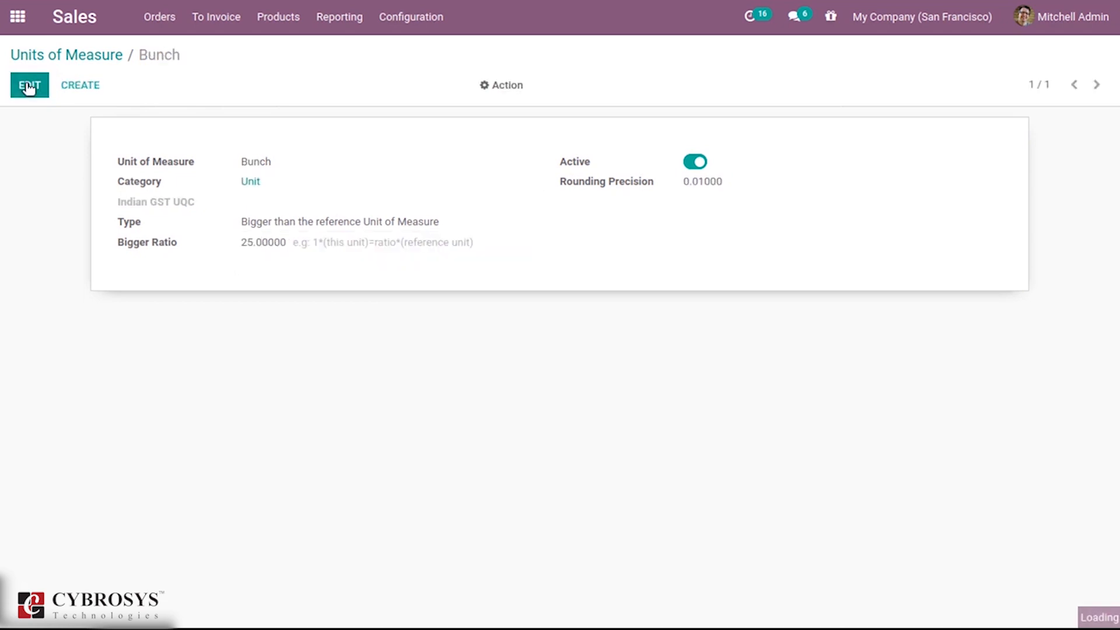
left_click(105, 55)
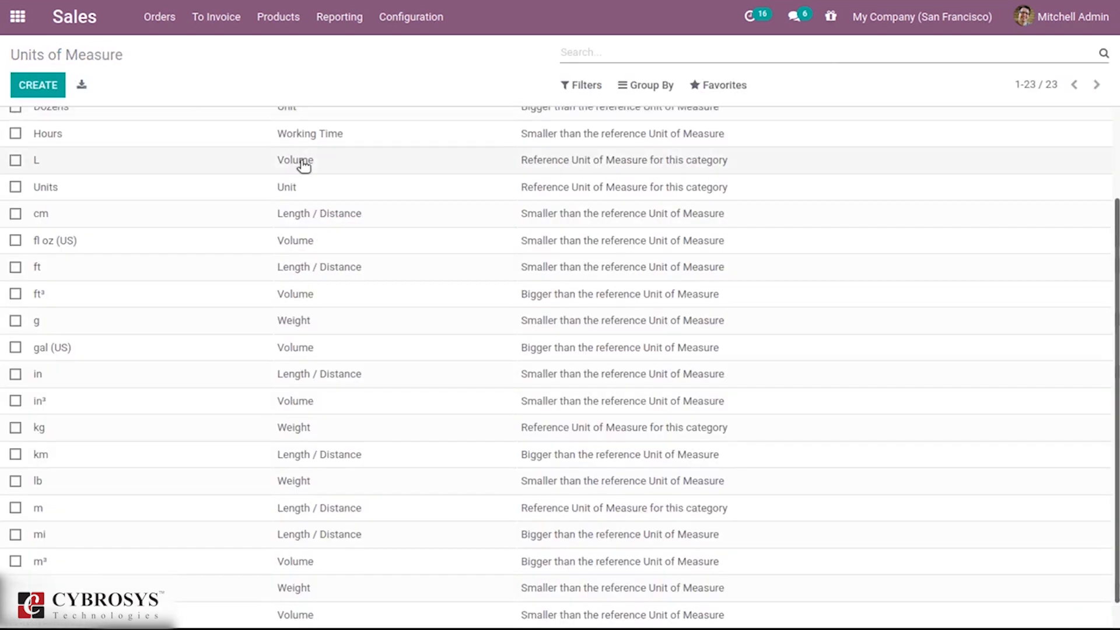
left_click_drag(1116, 225, 1116, 200)
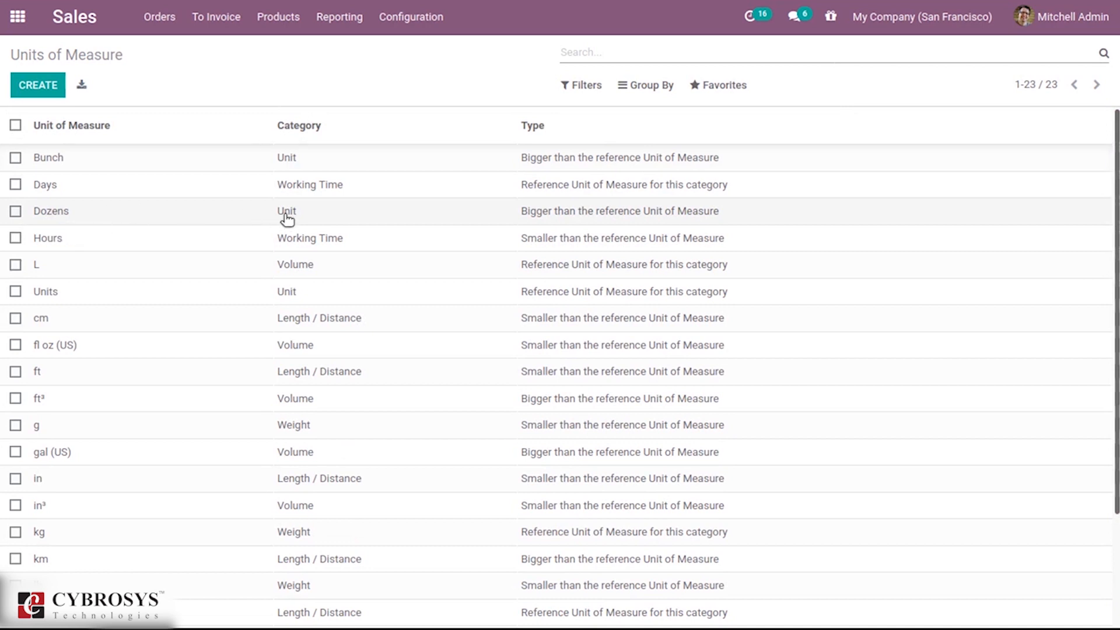
Create a new product named Flower with the product type Storable Product
left_click(276, 17)
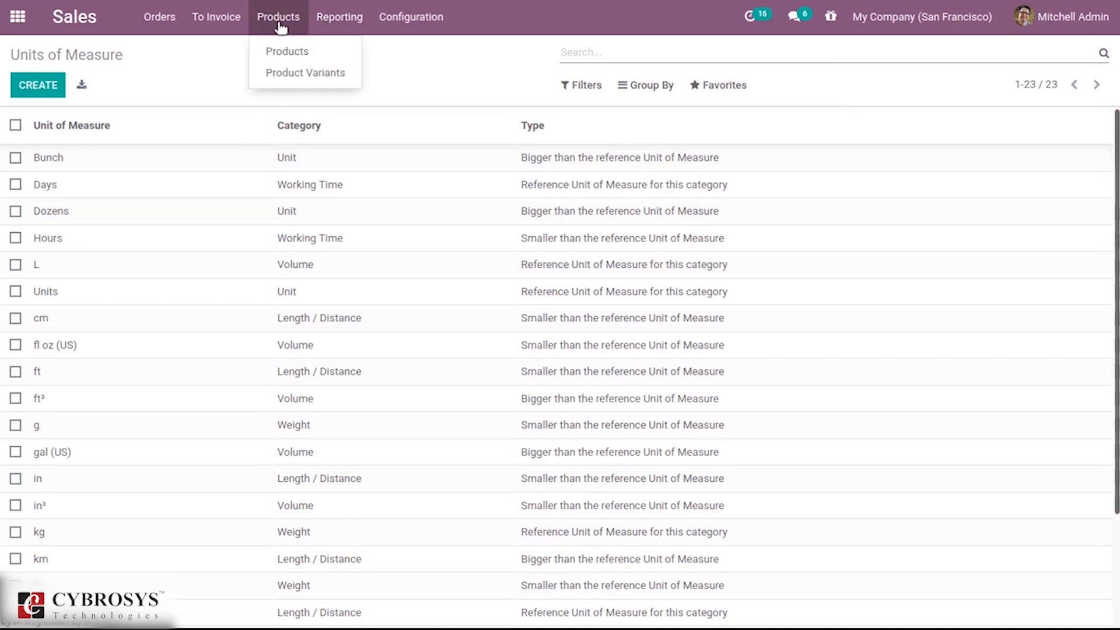
left_click(299, 50)
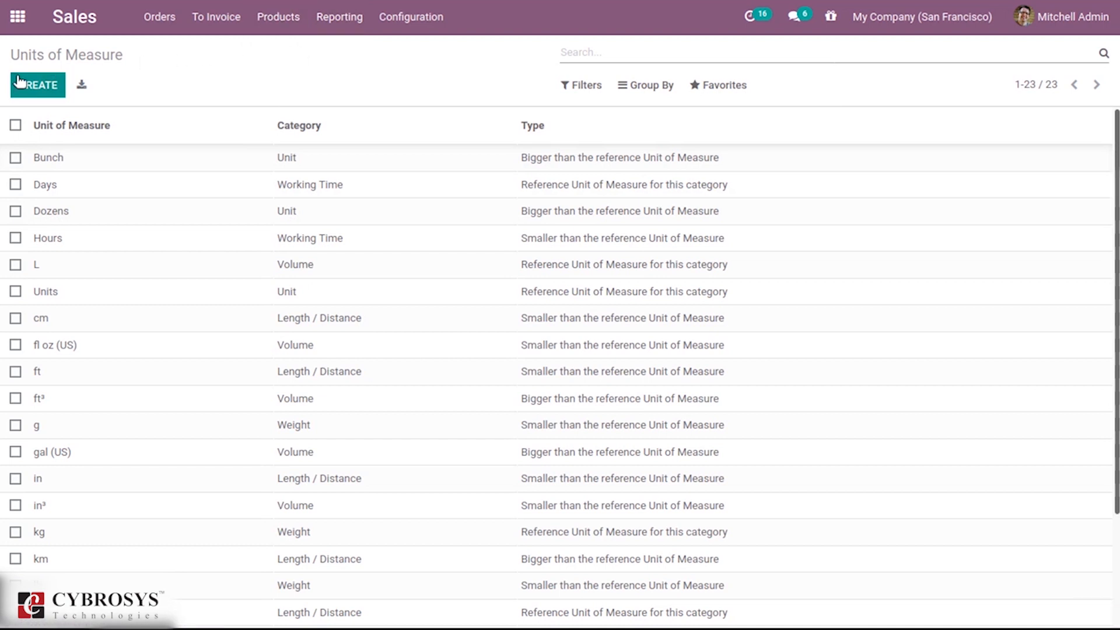
left_click(55, 86)
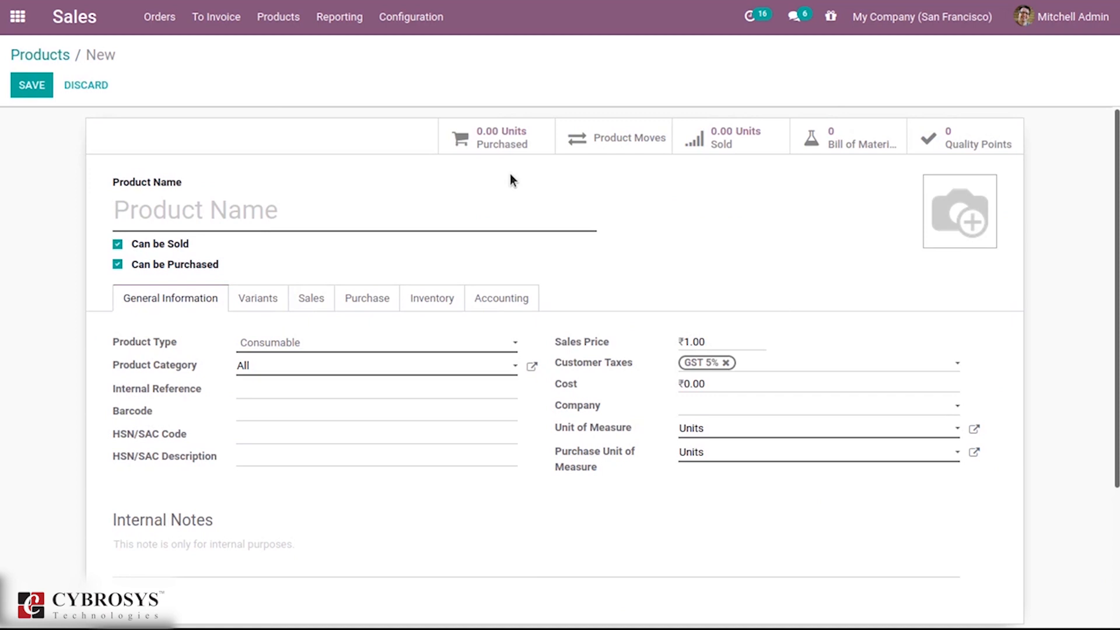
type("Flower")
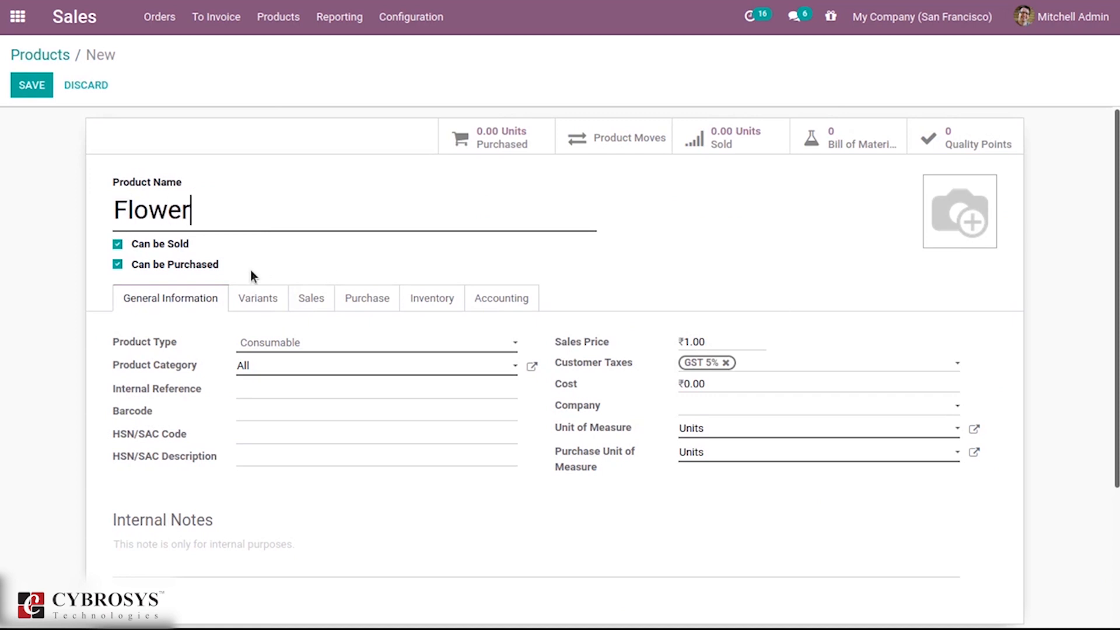
left_click(285, 341)
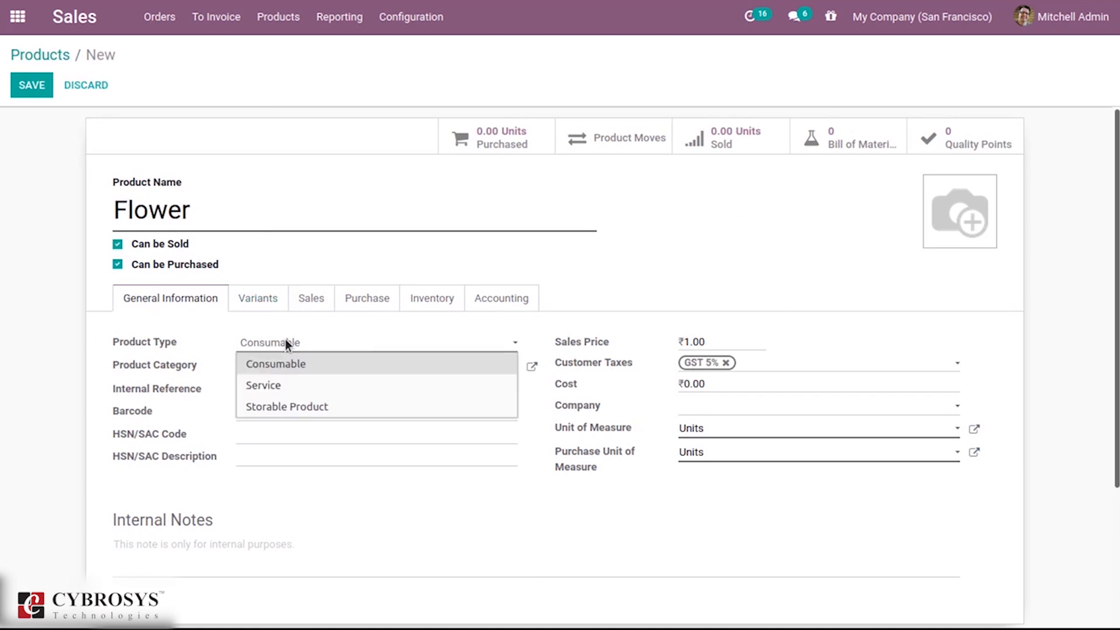
left_click(312, 406)
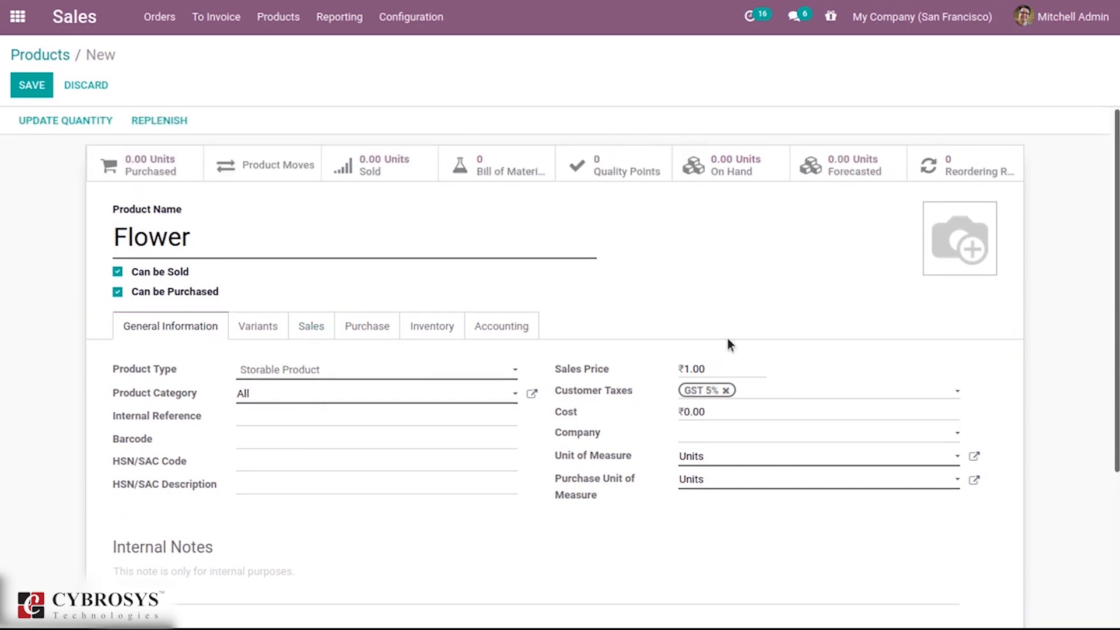
Set Flower's sales price to ₹100.00, check the unit of measure fields' descriptions, and save the product
left_click(690, 367)
type("00")
mouse_move(580, 456)
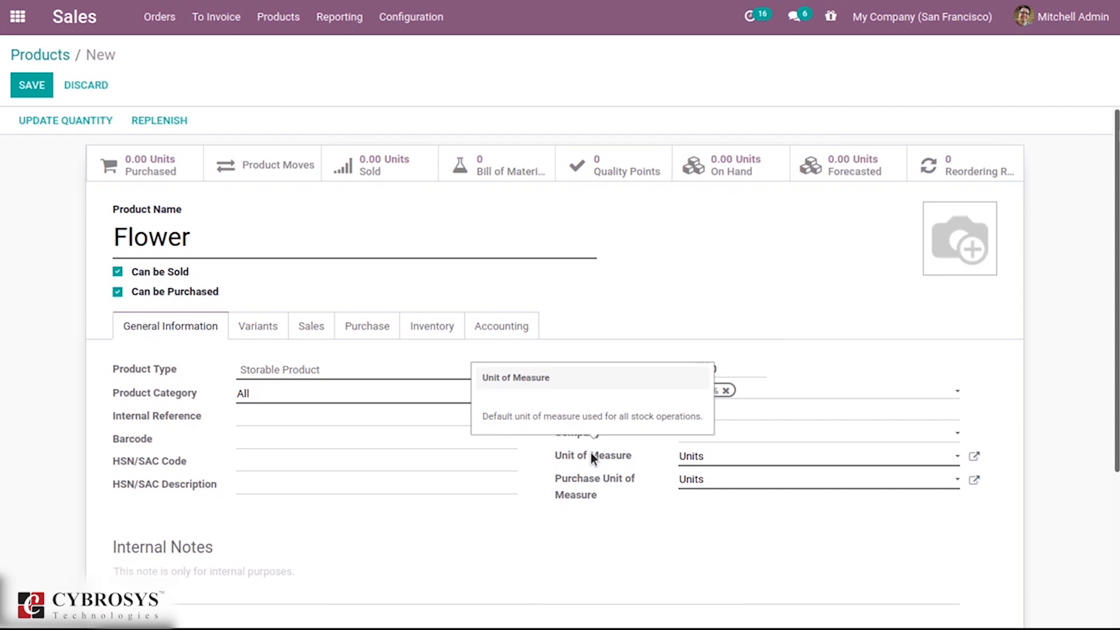
mouse_move(577, 477)
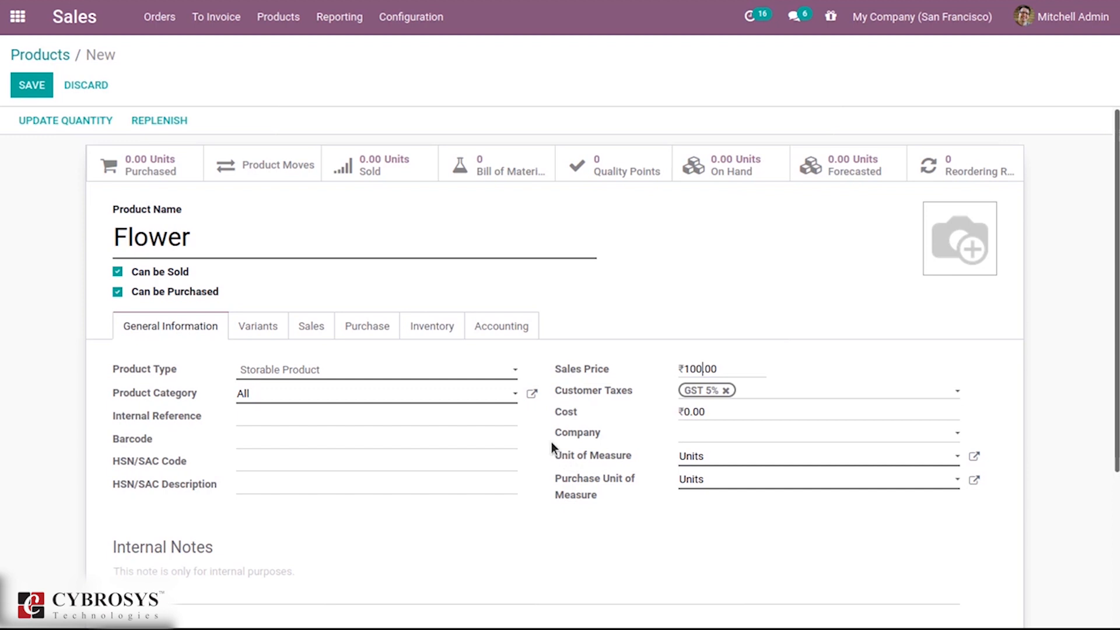
left_click(32, 83)
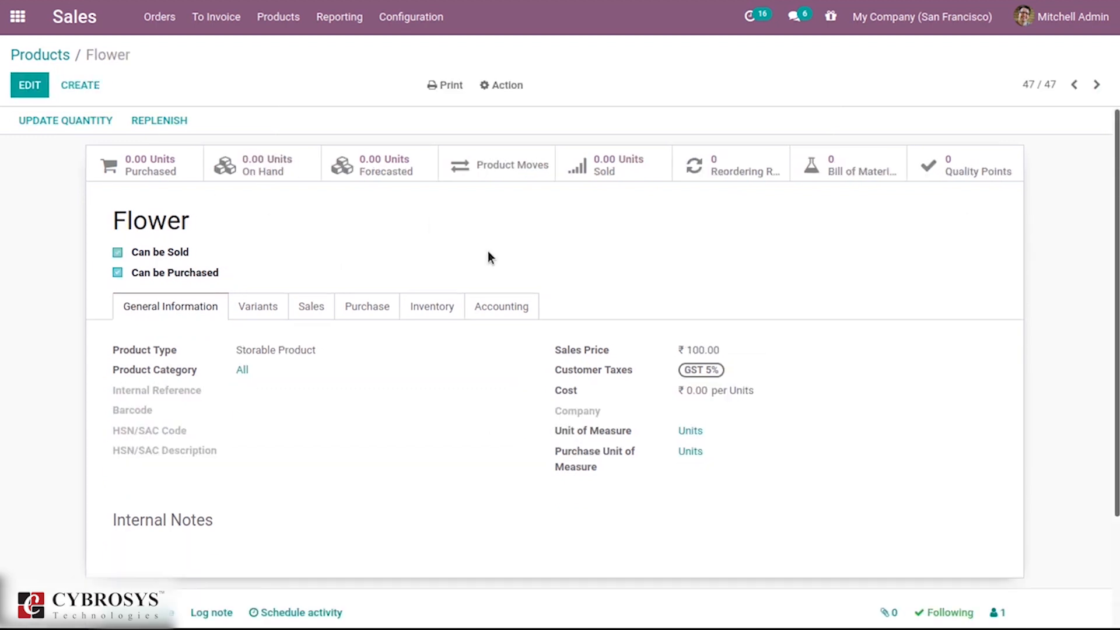
Add Azure Interior as a vendor in Flower's purchase information and save the product
left_click(361, 309)
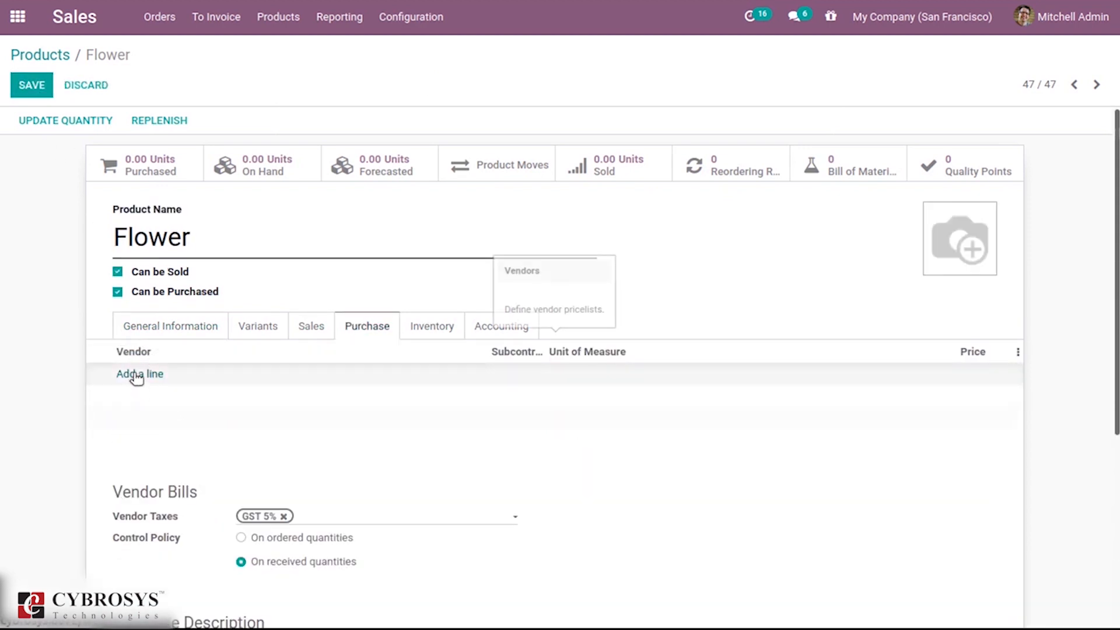
left_click(135, 375)
left_click(180, 372)
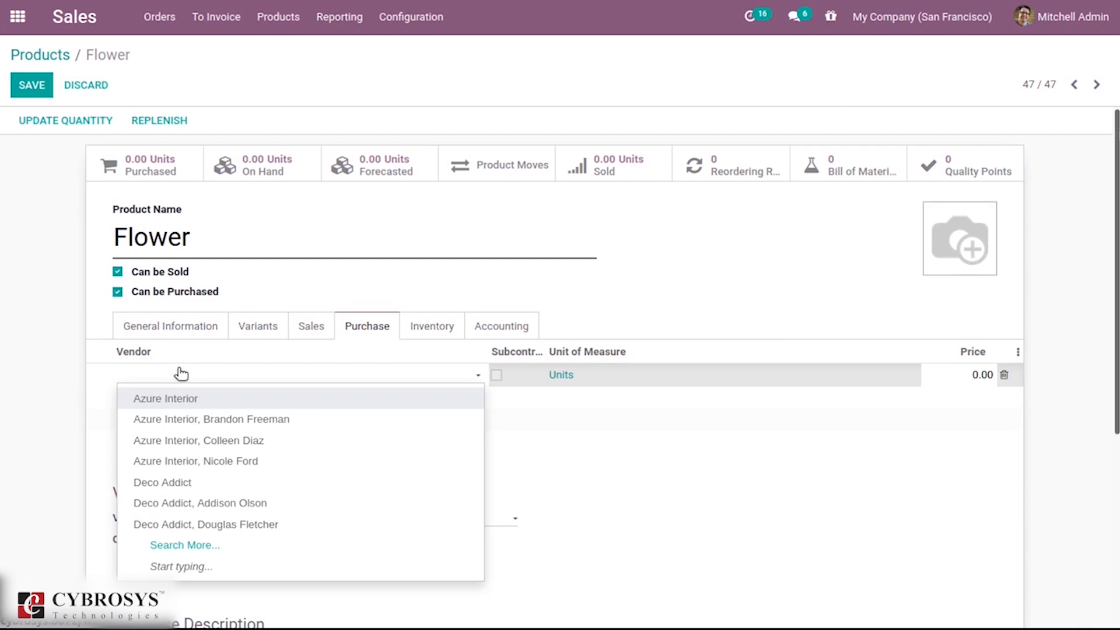
left_click(183, 397)
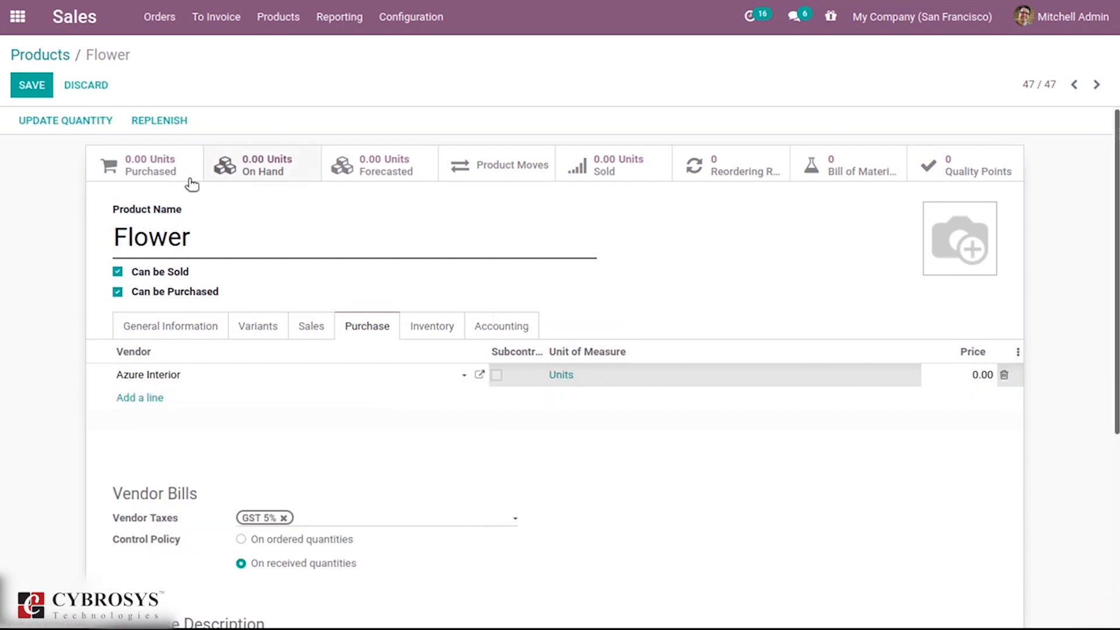
left_click(33, 85)
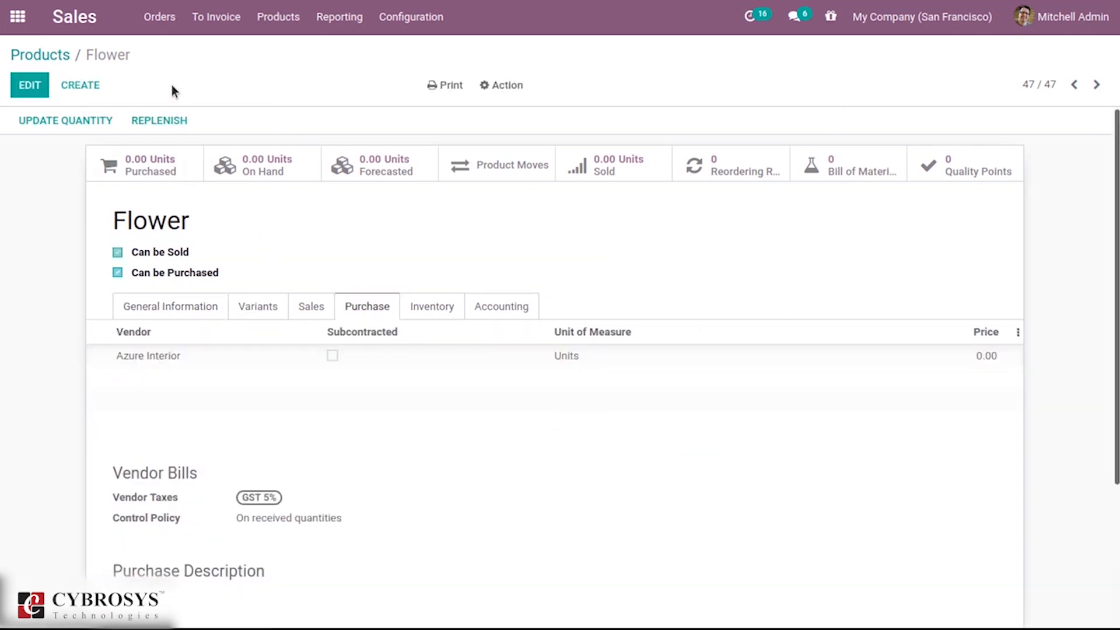
Return to the app overview, search it for "s", and open the Sales app
left_click(8, 14)
type("p")
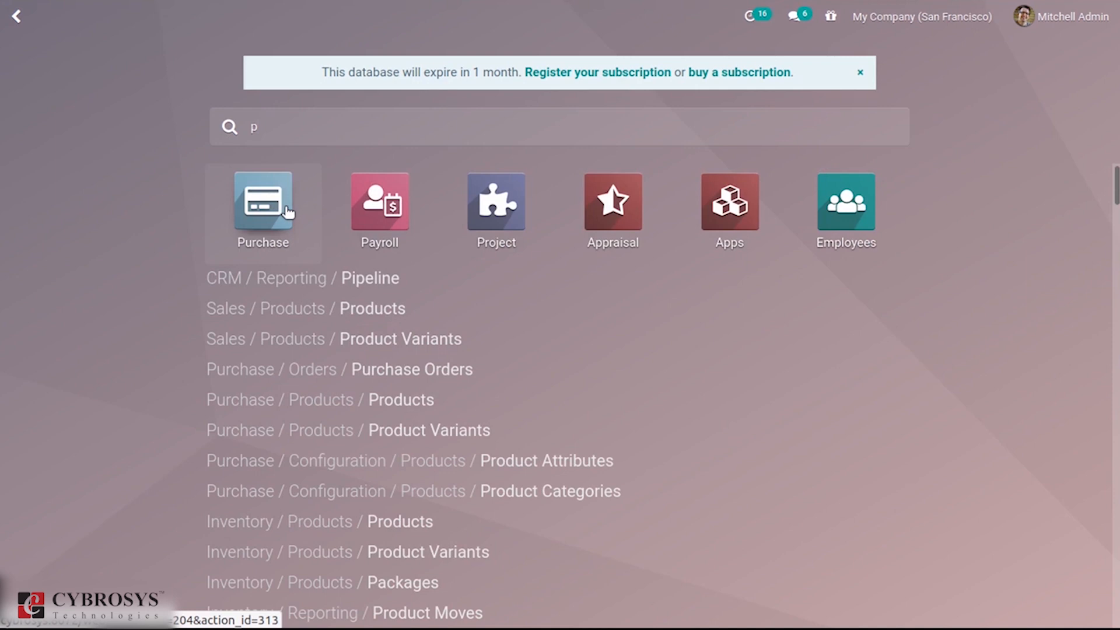
key("BackSpace")
type("s")
left_click(250, 200)
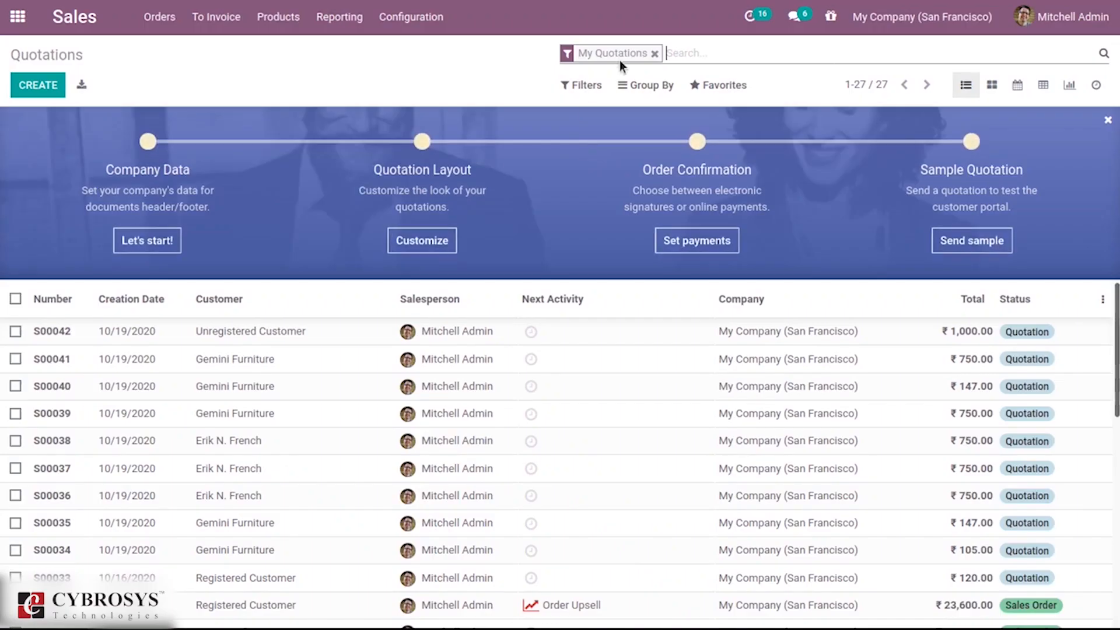
Search the product catalogue for "flo" and open the Flower product
left_click(277, 17)
left_click(286, 47)
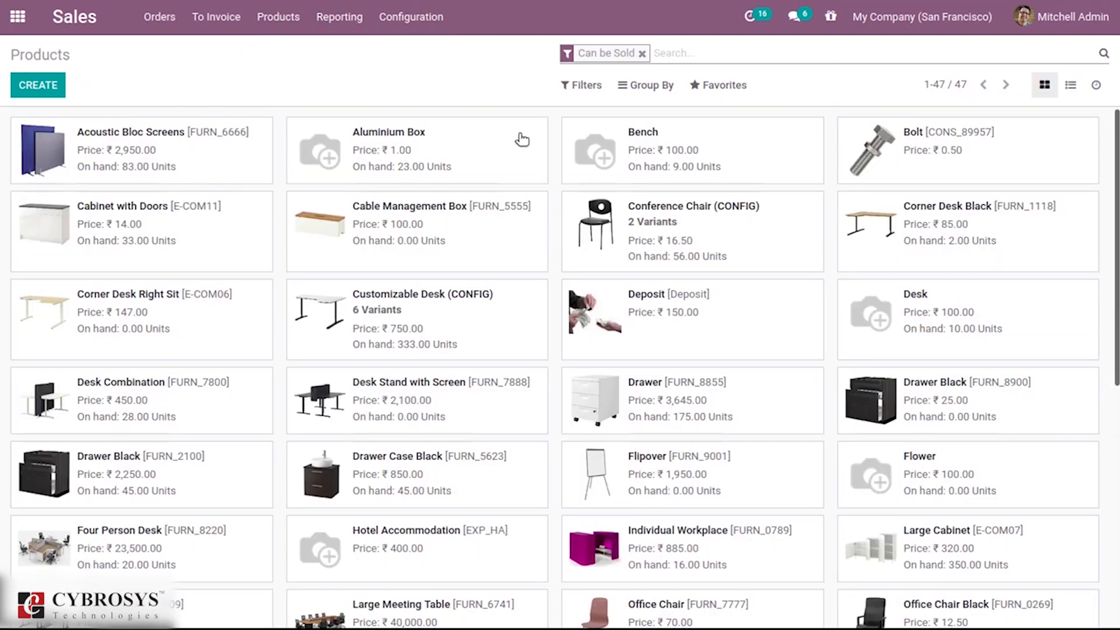
type("flo")
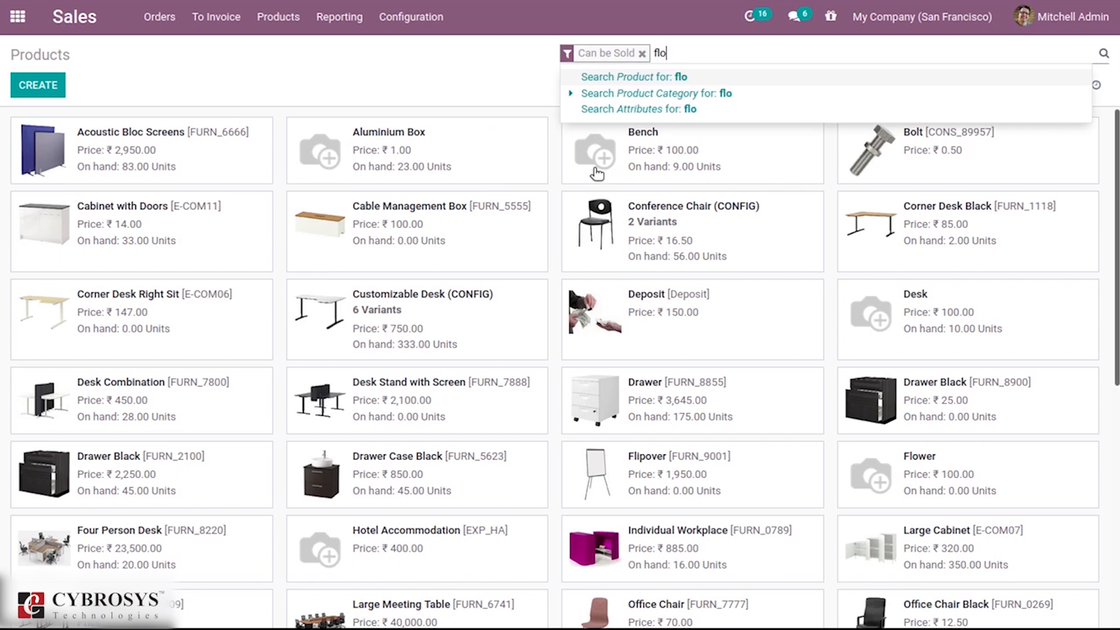
key("Return")
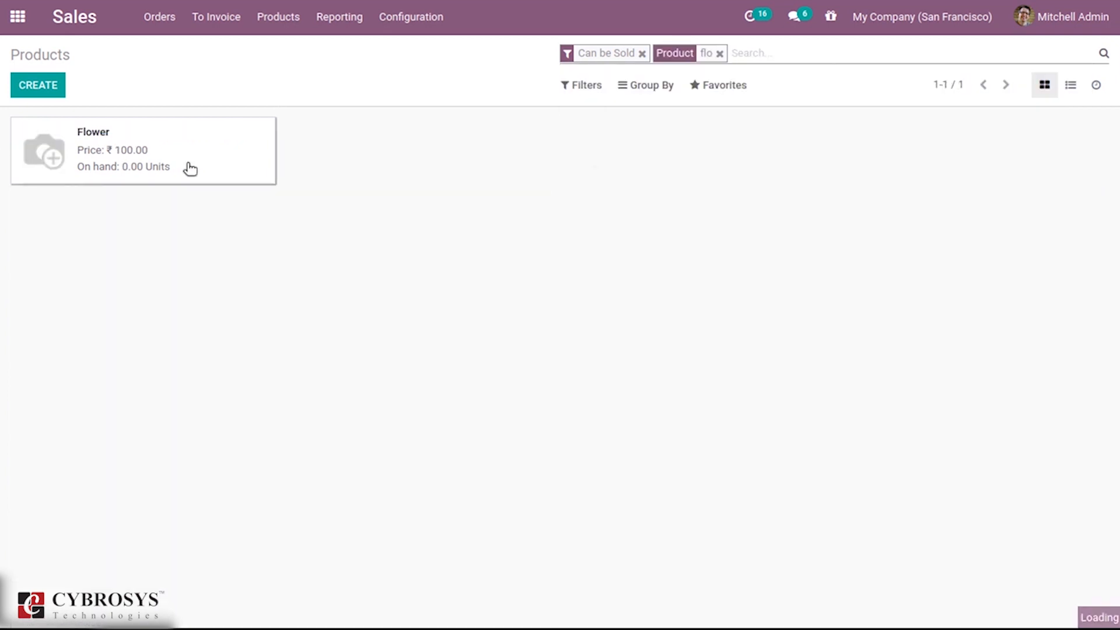
left_click(191, 169)
Set Flower's Purchase Unit of Measure to Bunch and save the product
left_click(31, 86)
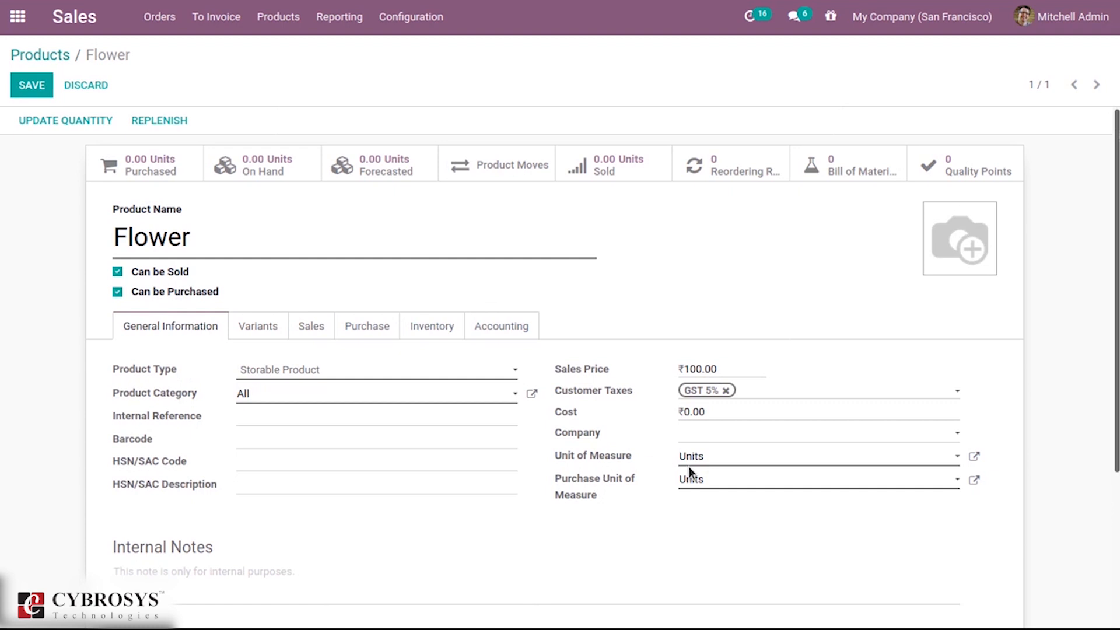
left_click(684, 482)
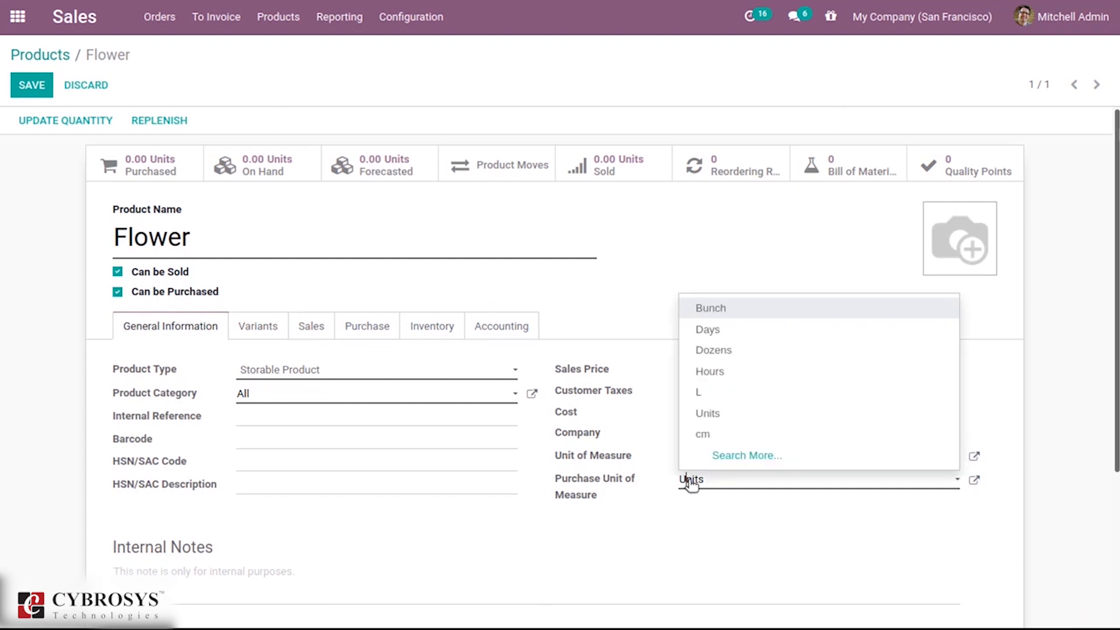
left_click(722, 308)
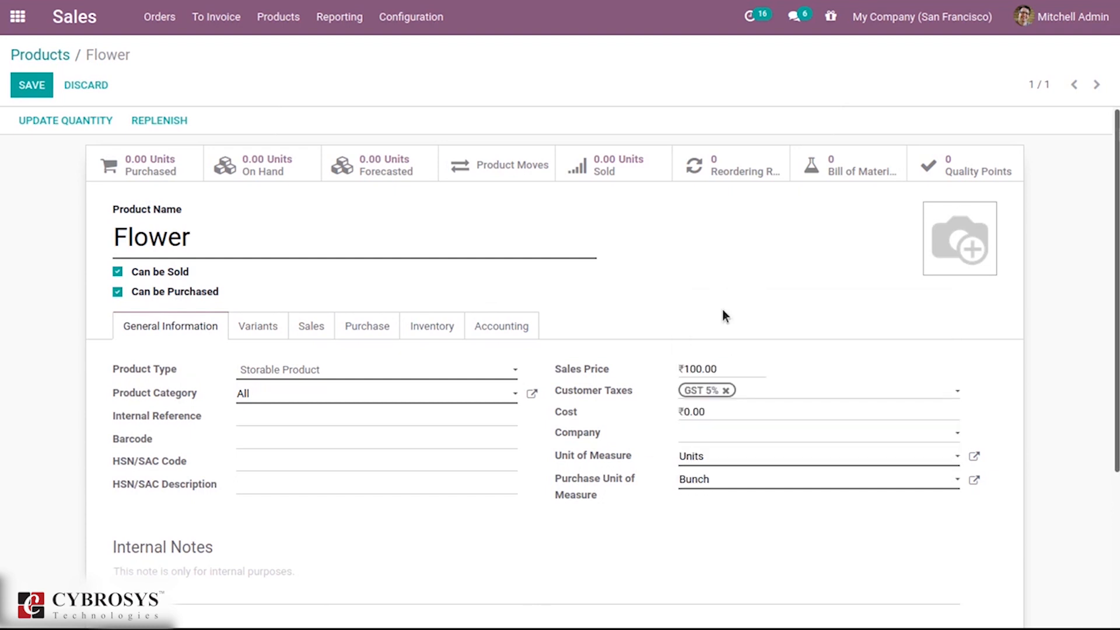
left_click(609, 493)
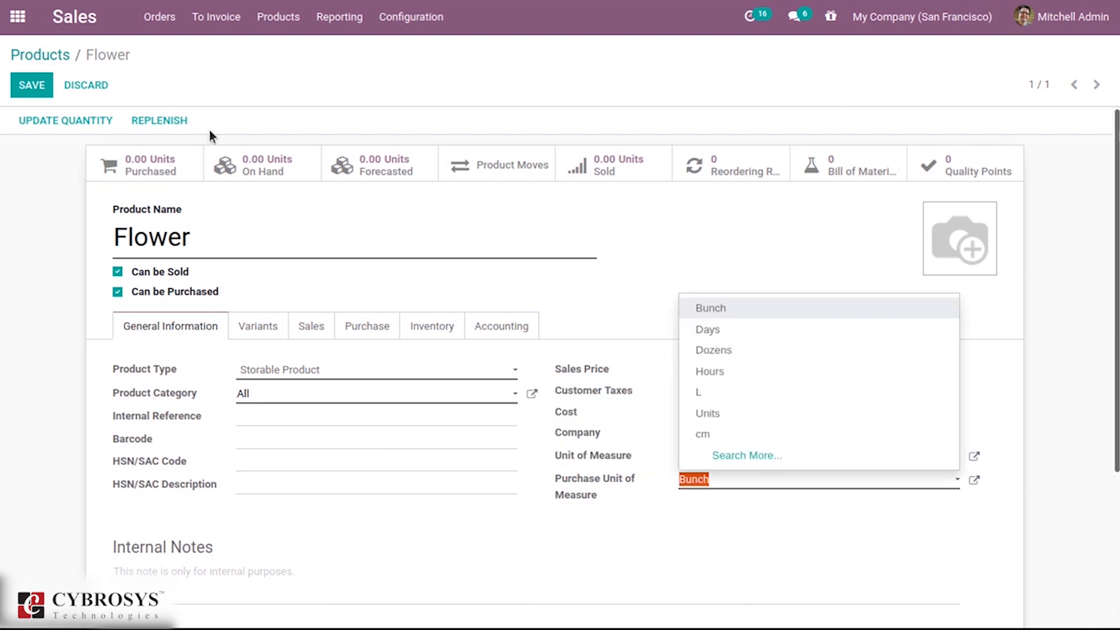
left_click(361, 89)
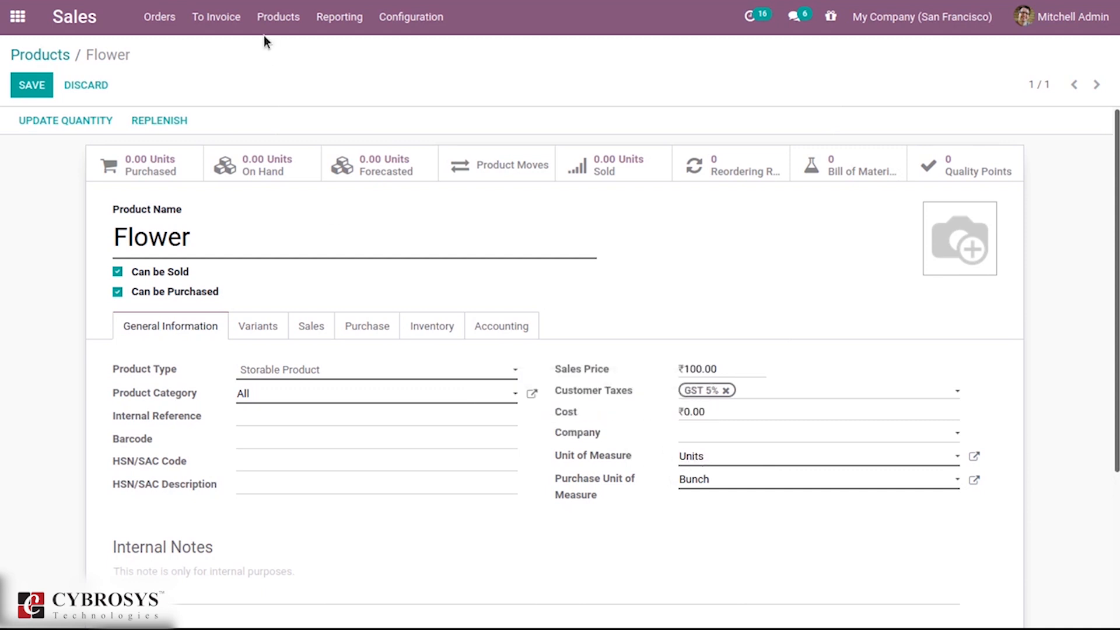
left_click(23, 88)
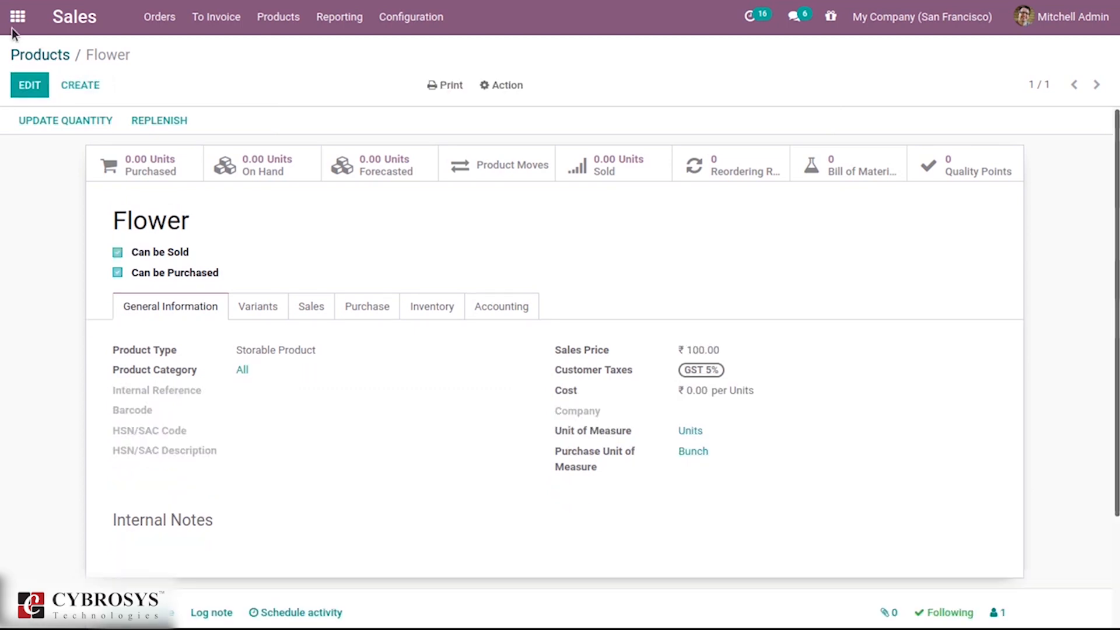
Switch to the Purchase app and start a request for quotation with the Azure Interior contact as vendor and Consumer as GST treatment
left_click(16, 17)
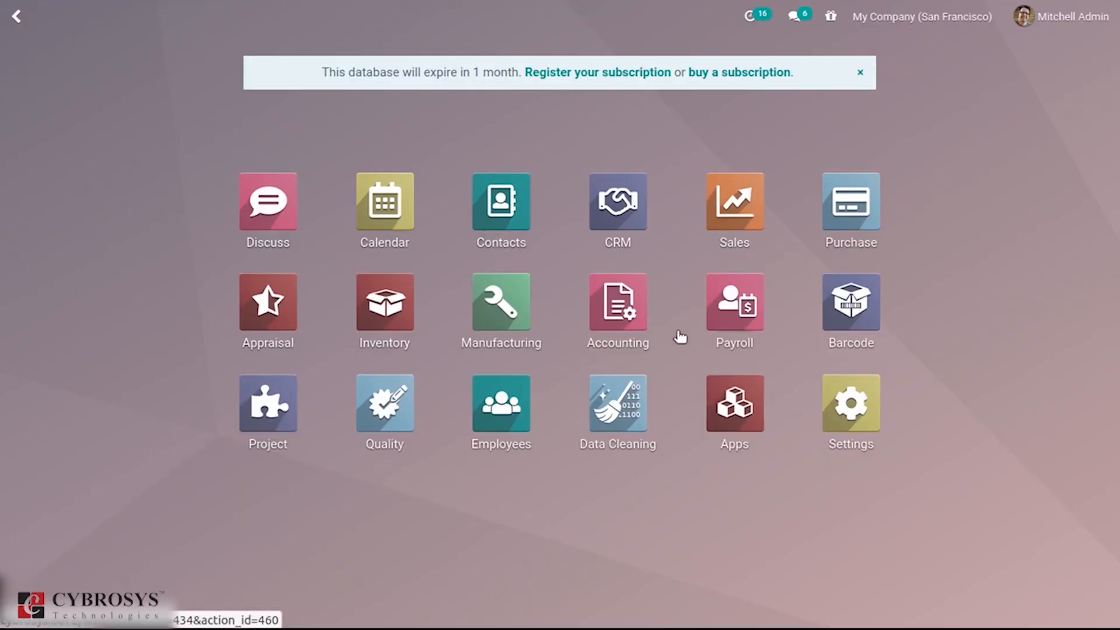
left_click(862, 214)
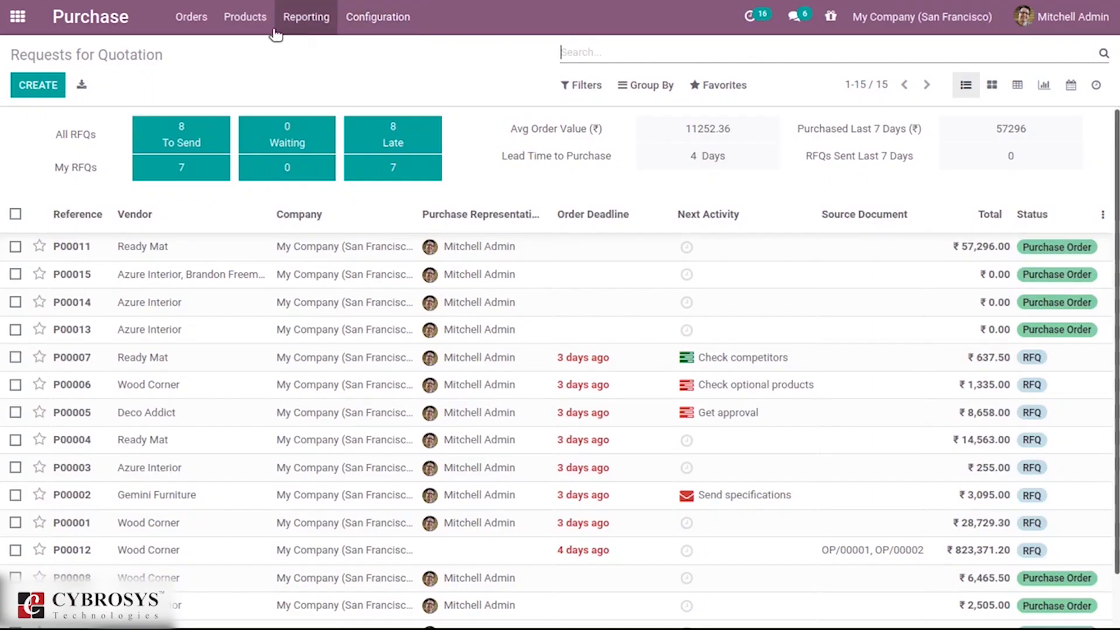
left_click(47, 86)
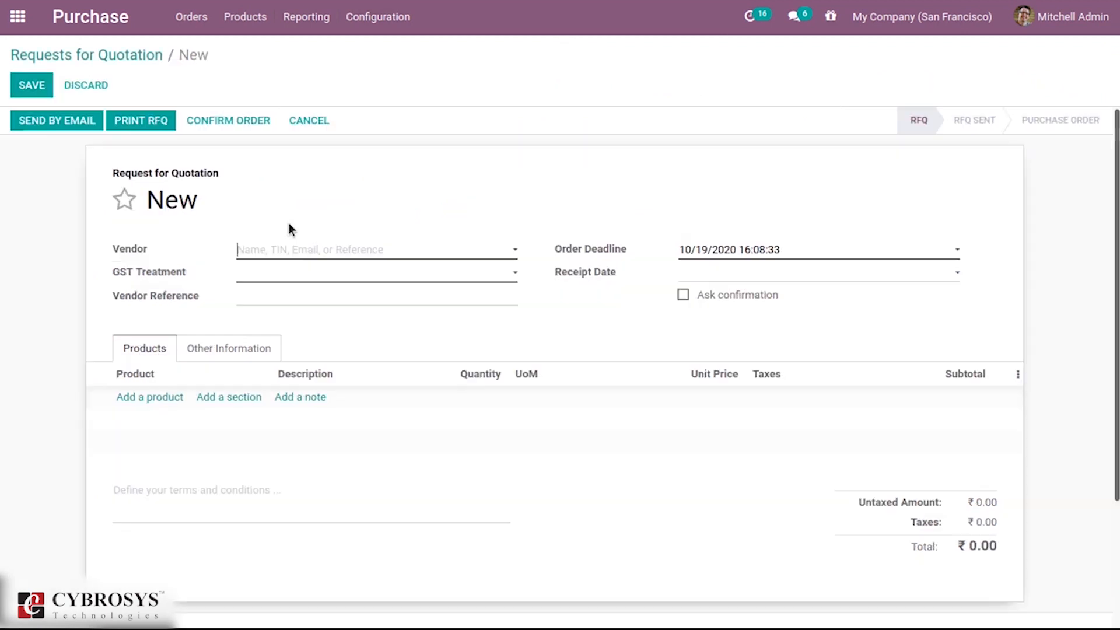
left_click(265, 256)
left_click(309, 295)
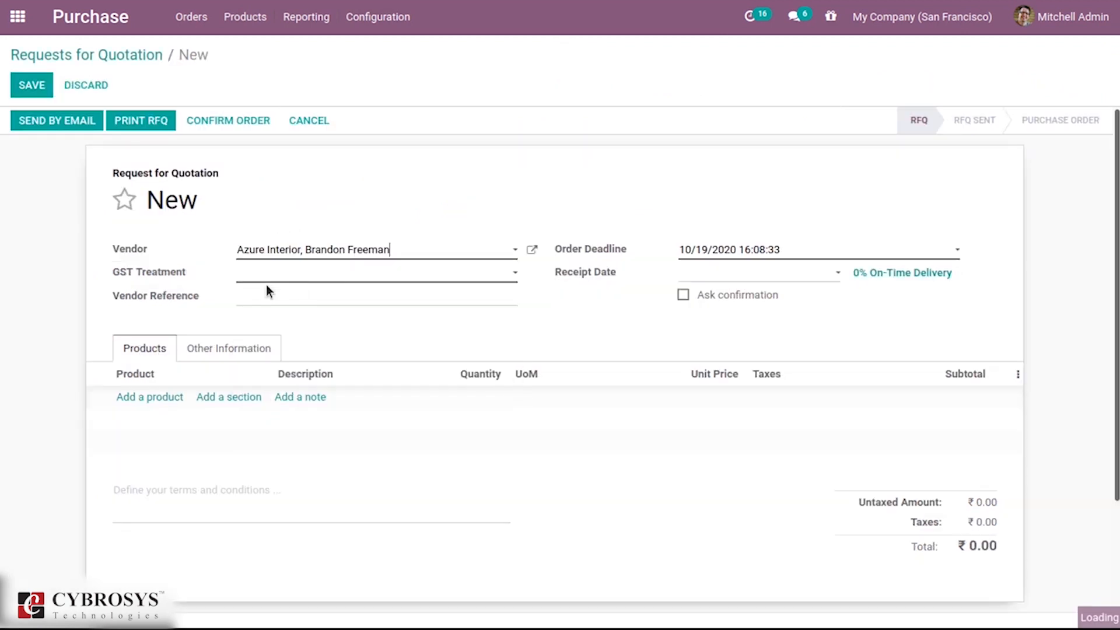
left_click(245, 274)
left_click(289, 356)
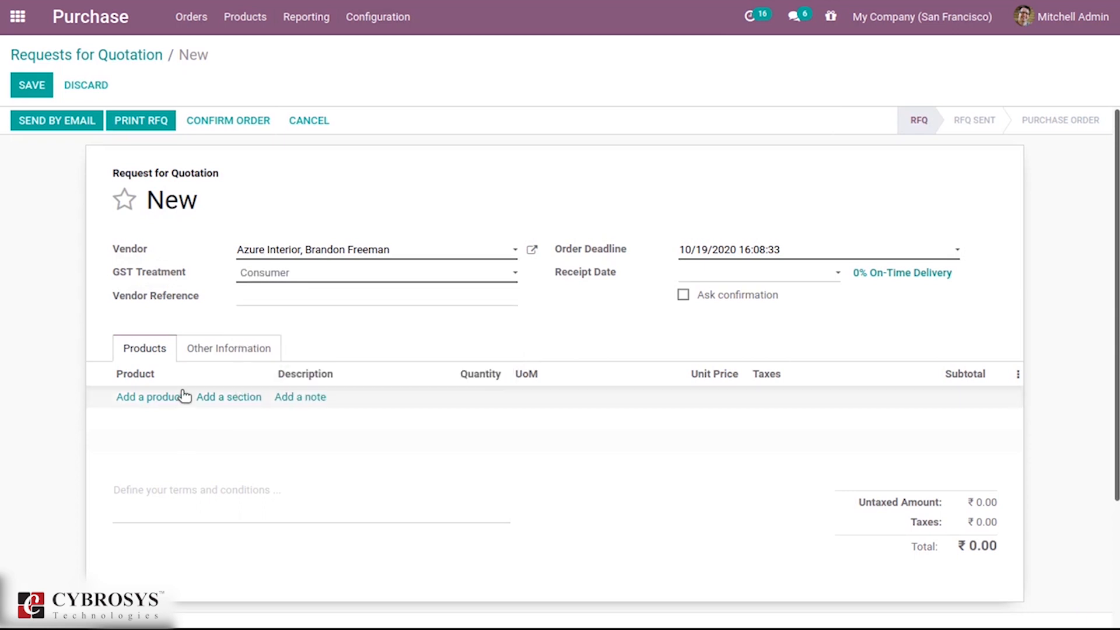
Add a Flower line in the Bunch unit to the request for quotation, and save and confirm the order
left_click(163, 396)
type("flo")
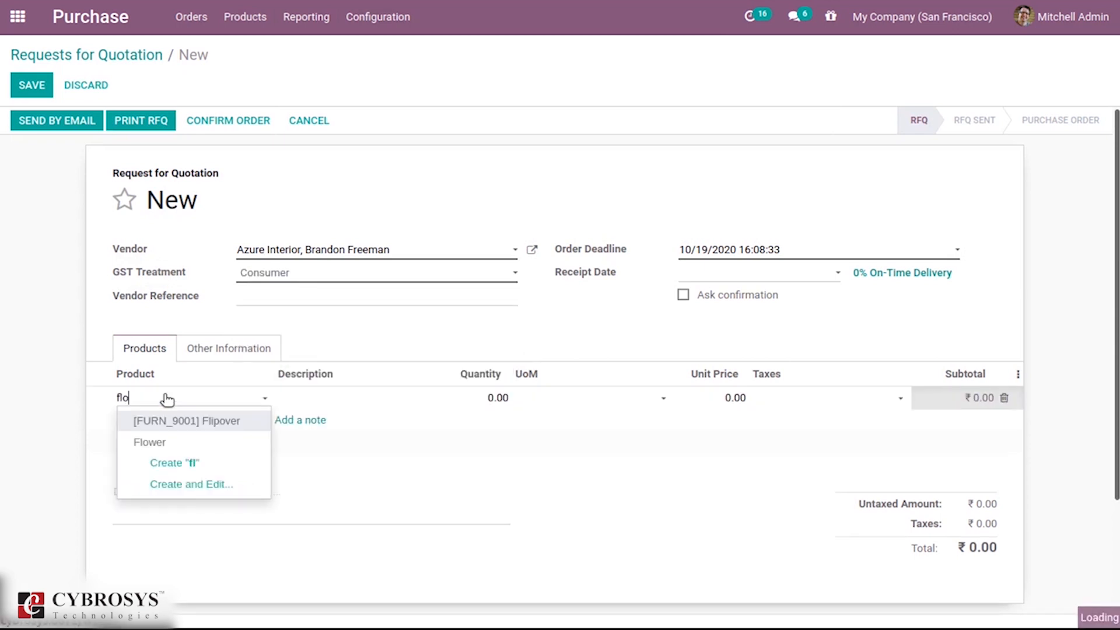
left_click(183, 420)
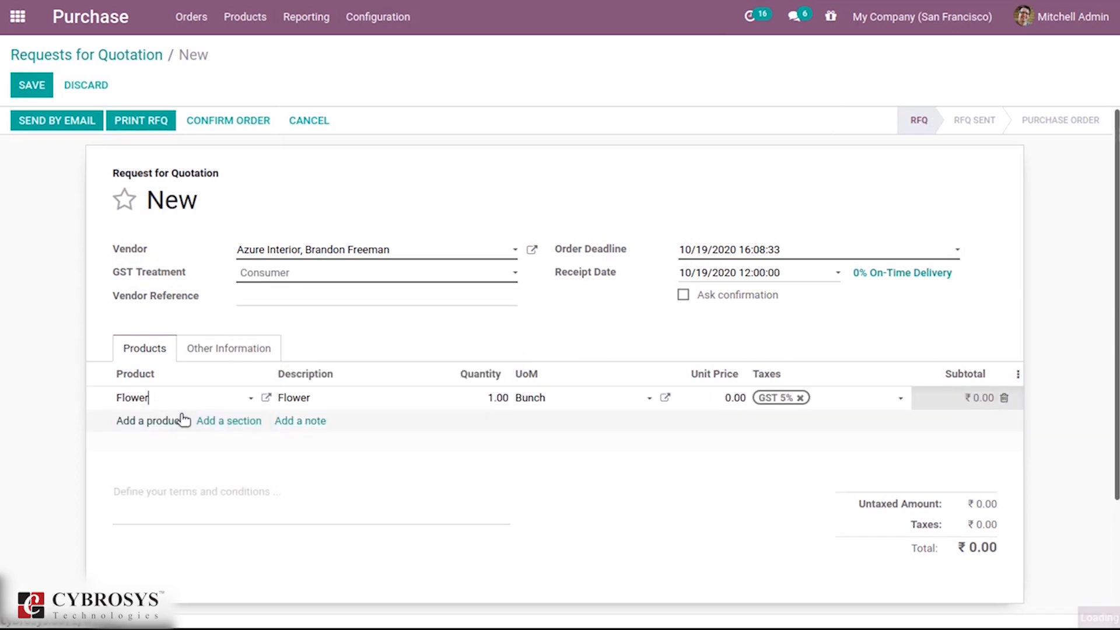
left_click(542, 397)
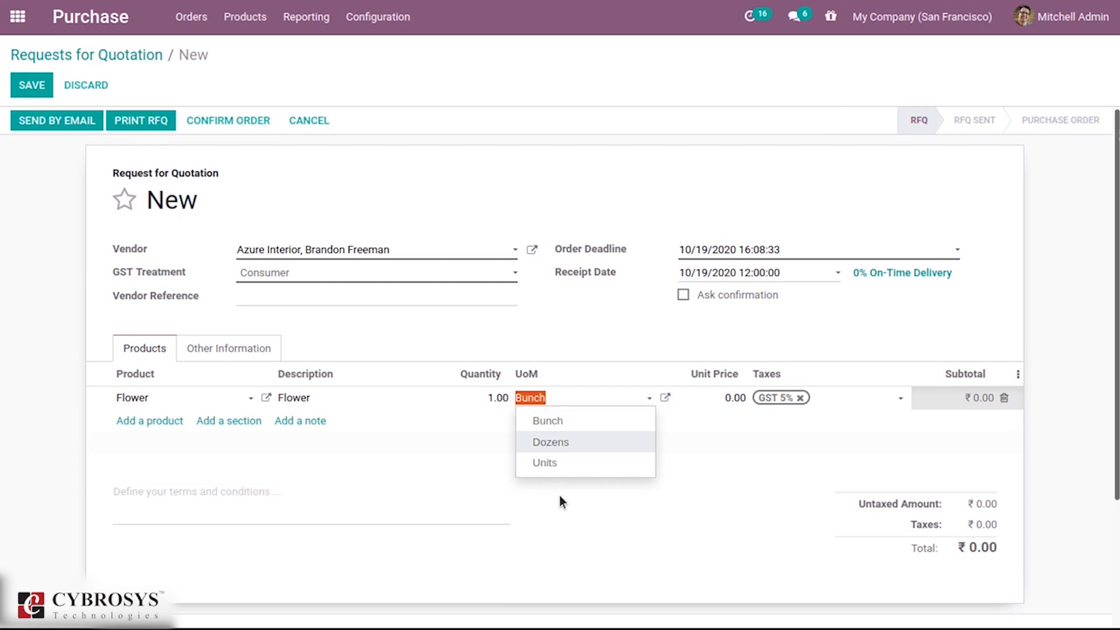
left_click(478, 485)
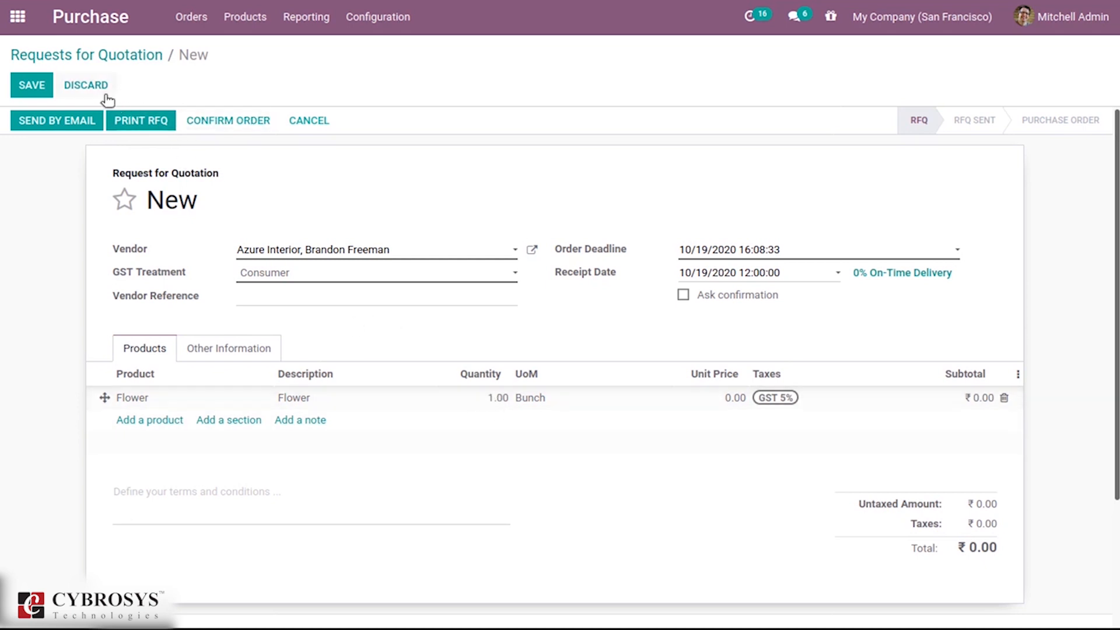
left_click(32, 86)
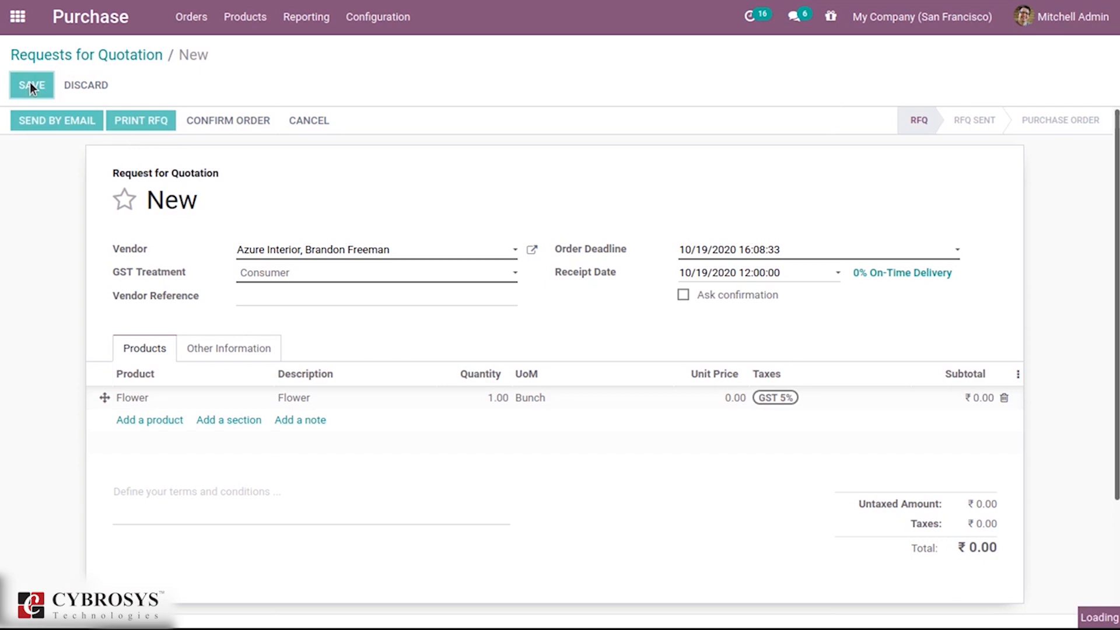
left_click(206, 119)
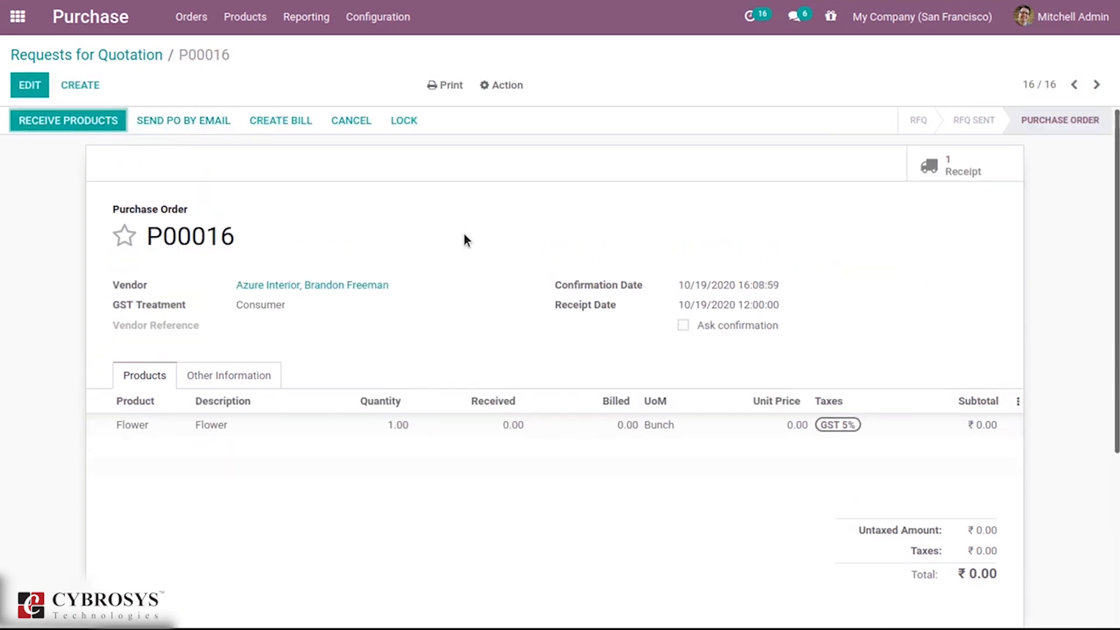
Receive the products of the confirmed purchase order, marking the receipt as priority and validating it for the full quantity
left_click(96, 115)
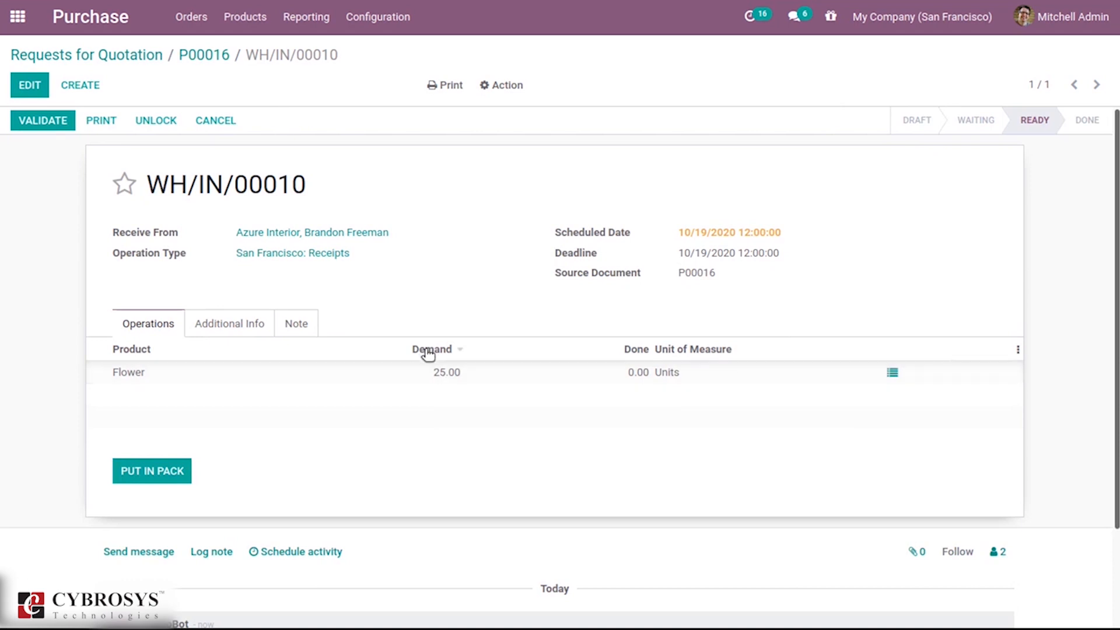
left_click(125, 184)
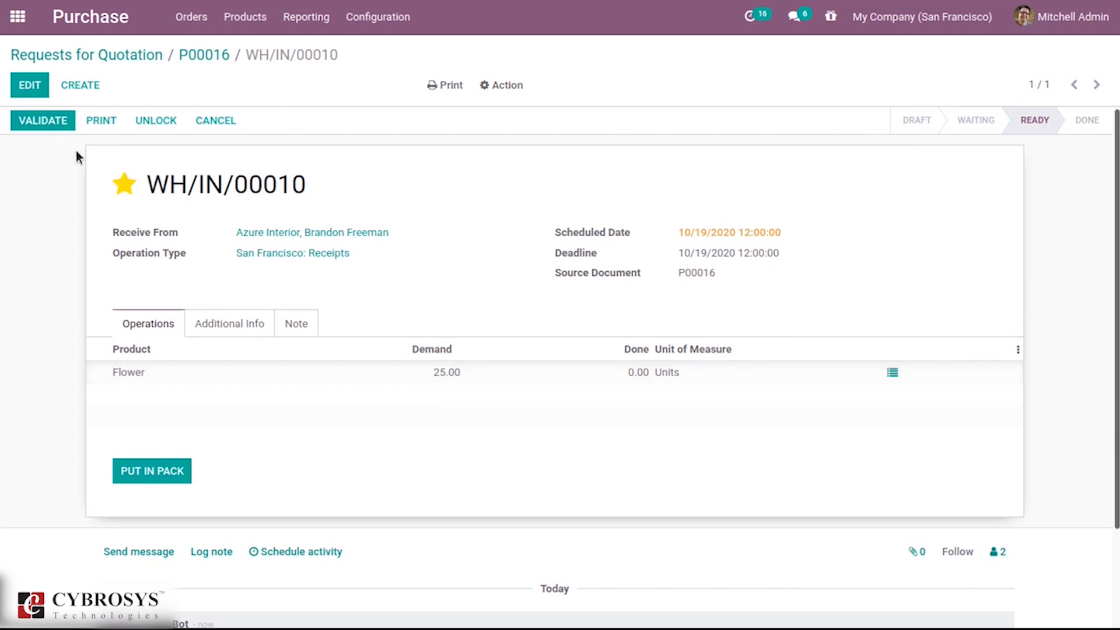
left_click(47, 127)
left_click(198, 164)
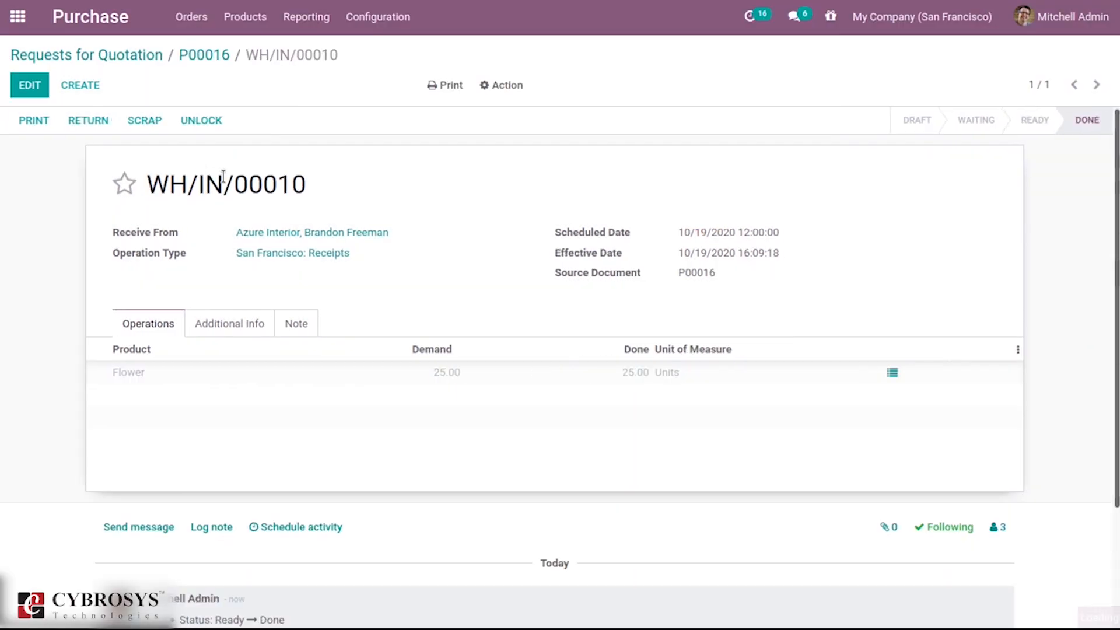
Return to the purchase order and open the Flower product from its order line to check the purchased and on-hand quantities
left_click(191, 54)
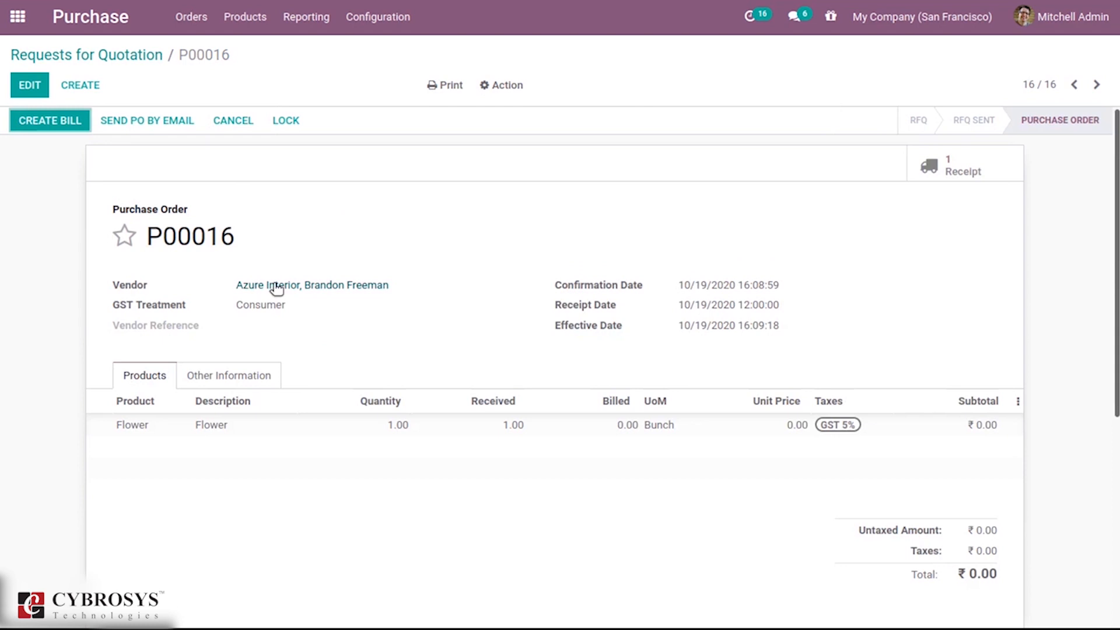
left_click(140, 435)
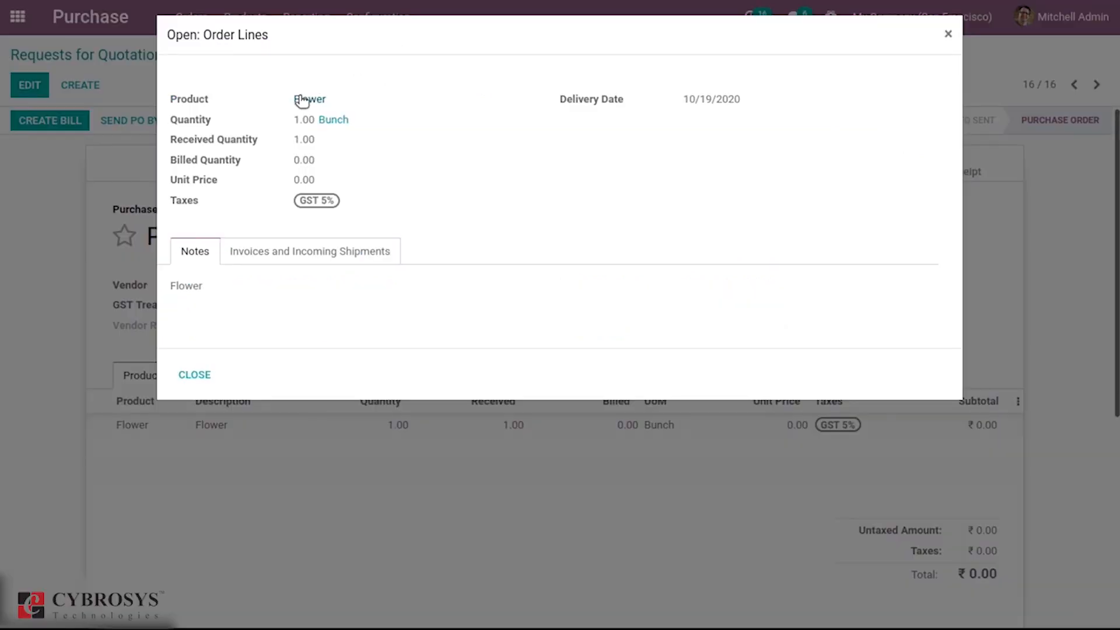
left_click(301, 99)
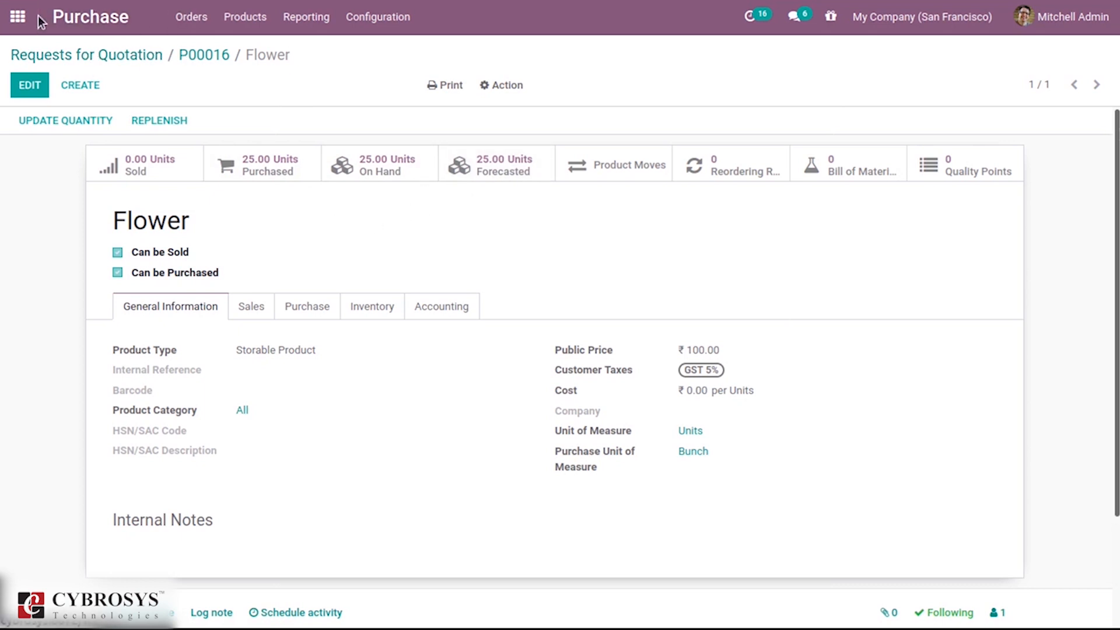
Switch to the Sales app and start a new quotation with Registered Customer as the customer
left_click(17, 17)
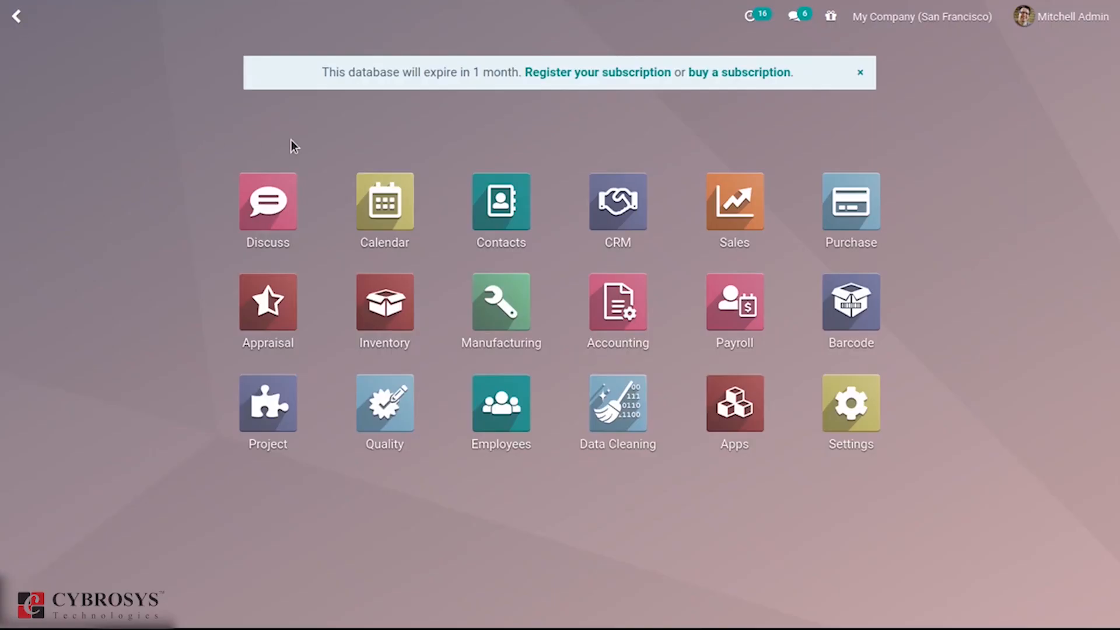
left_click(745, 195)
left_click(38, 84)
left_click(302, 268)
left_click(313, 294)
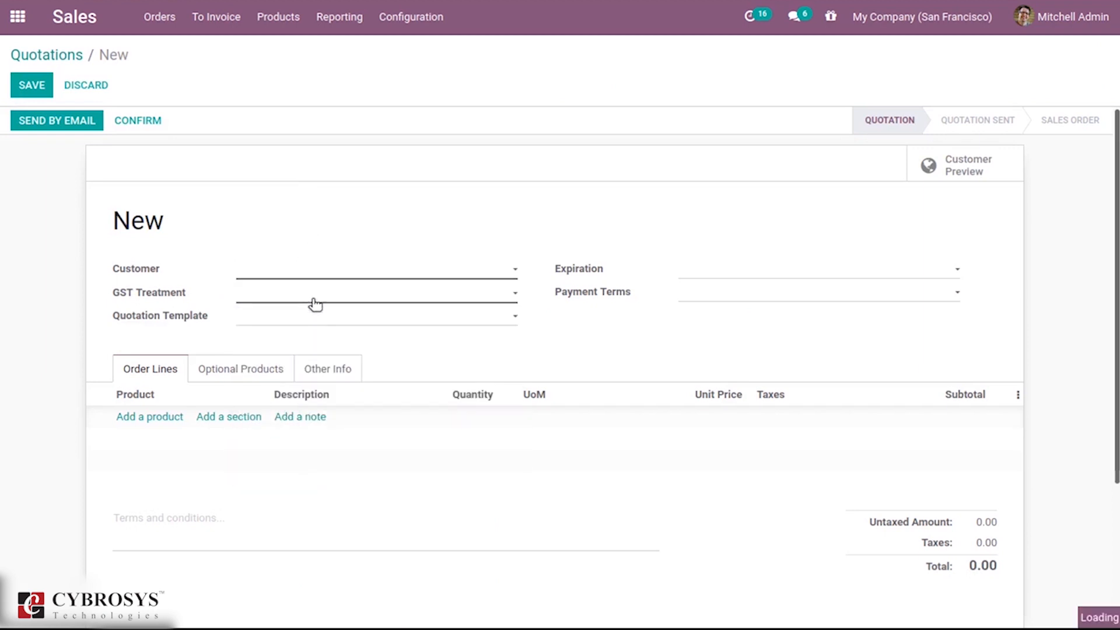
Add a Flower line to the quotation, keeping Units as its unit of measure, and confirm the sales order
left_click(148, 417)
type("fl")
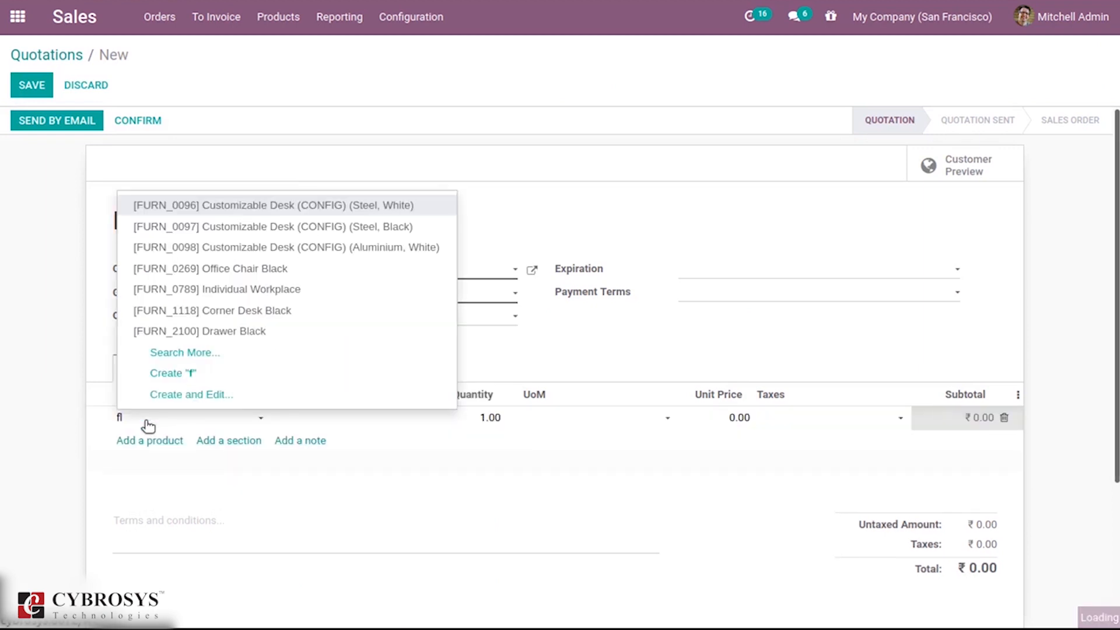
left_click(169, 467)
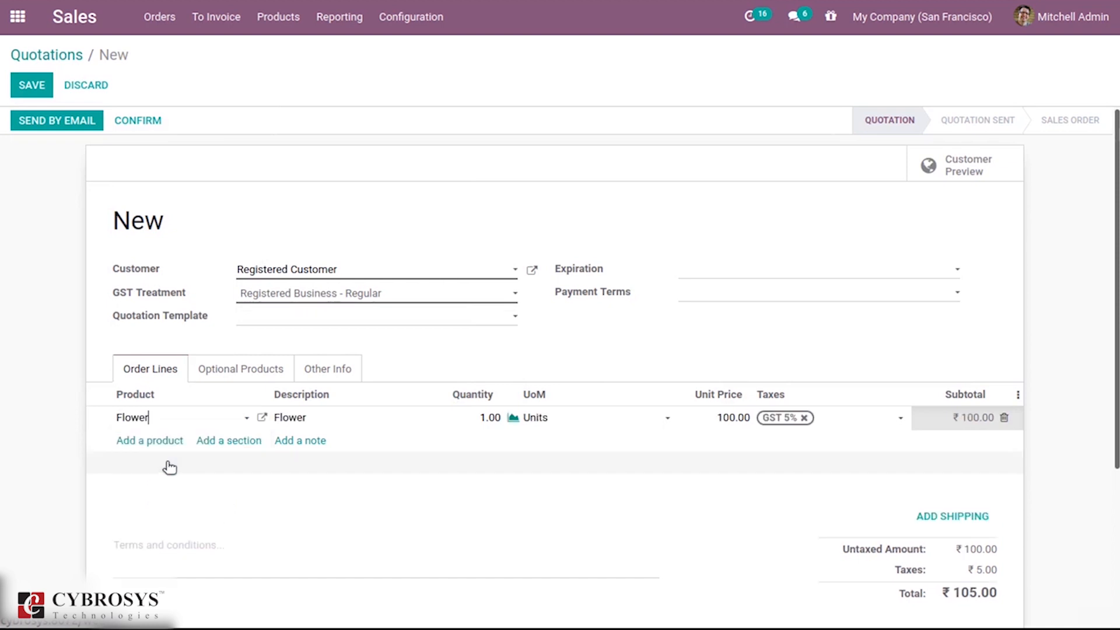
left_click(567, 416)
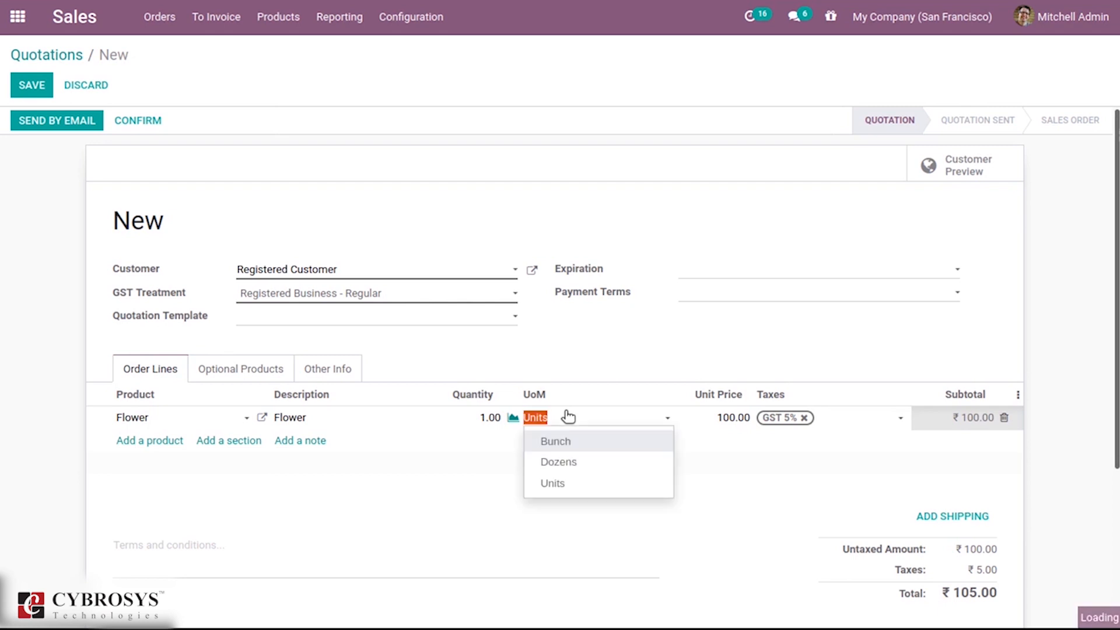
left_click(502, 345)
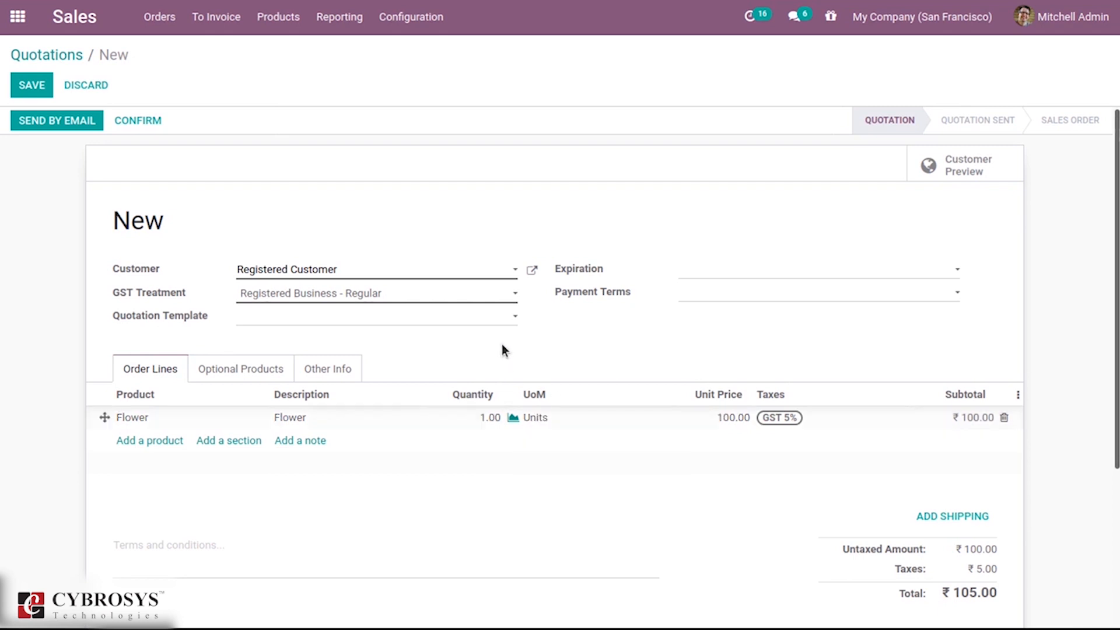
left_click(130, 117)
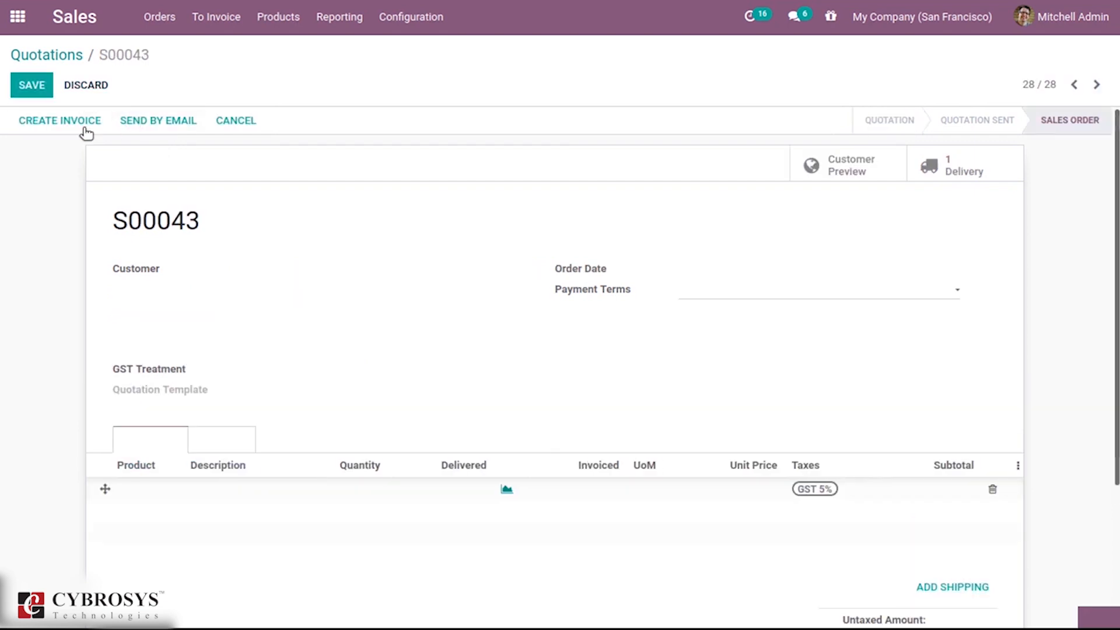
Open the sales order's delivery and validate it for the full Flower quantity
left_click(953, 169)
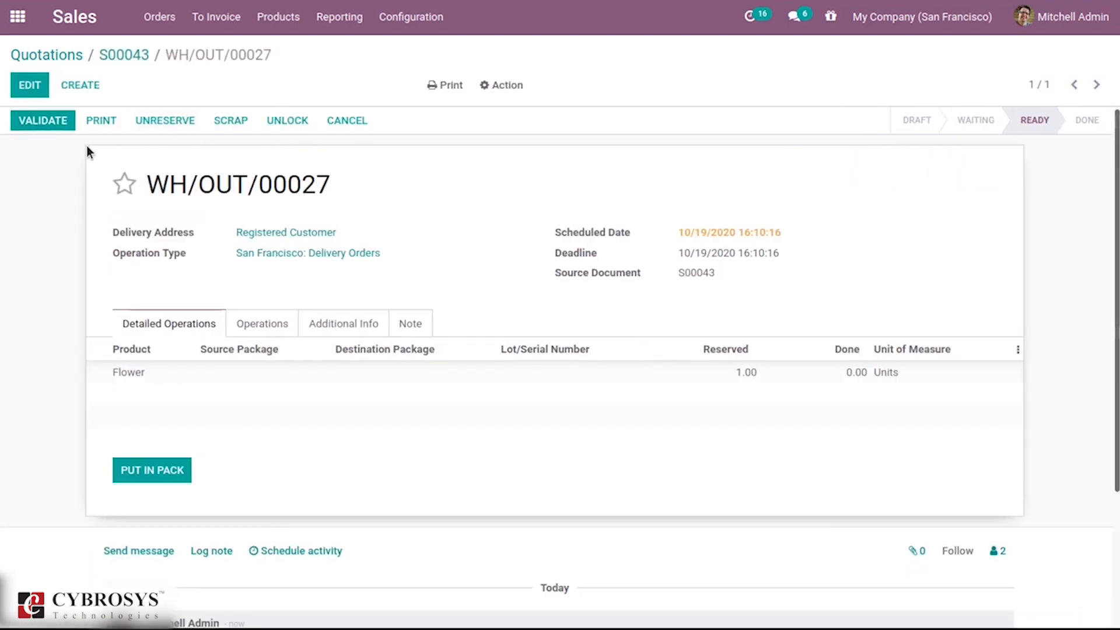
left_click(33, 120)
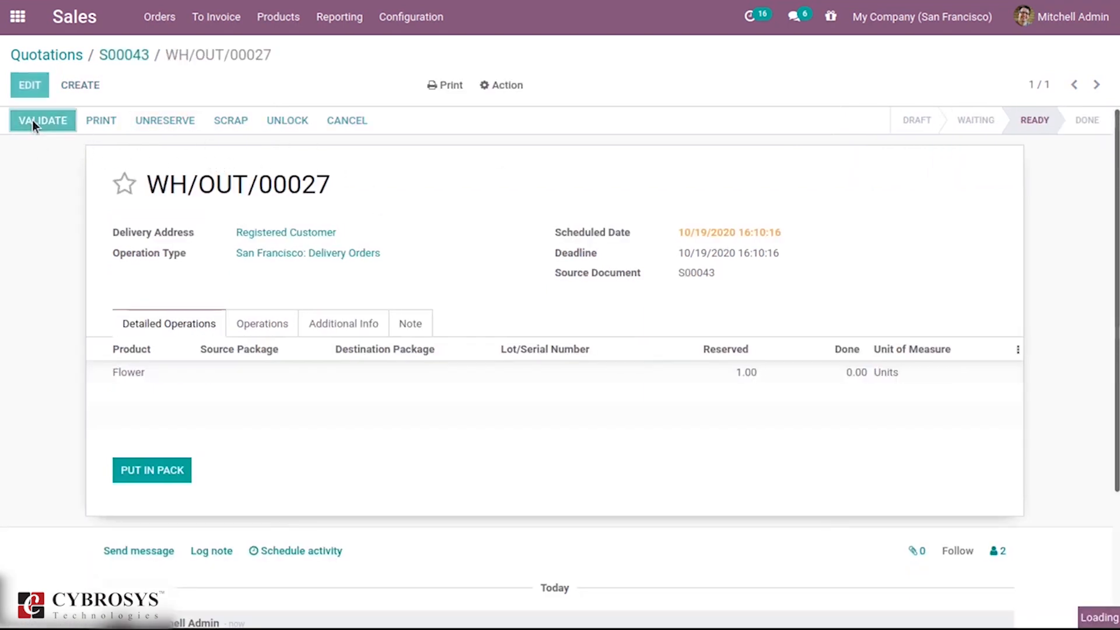
left_click(188, 166)
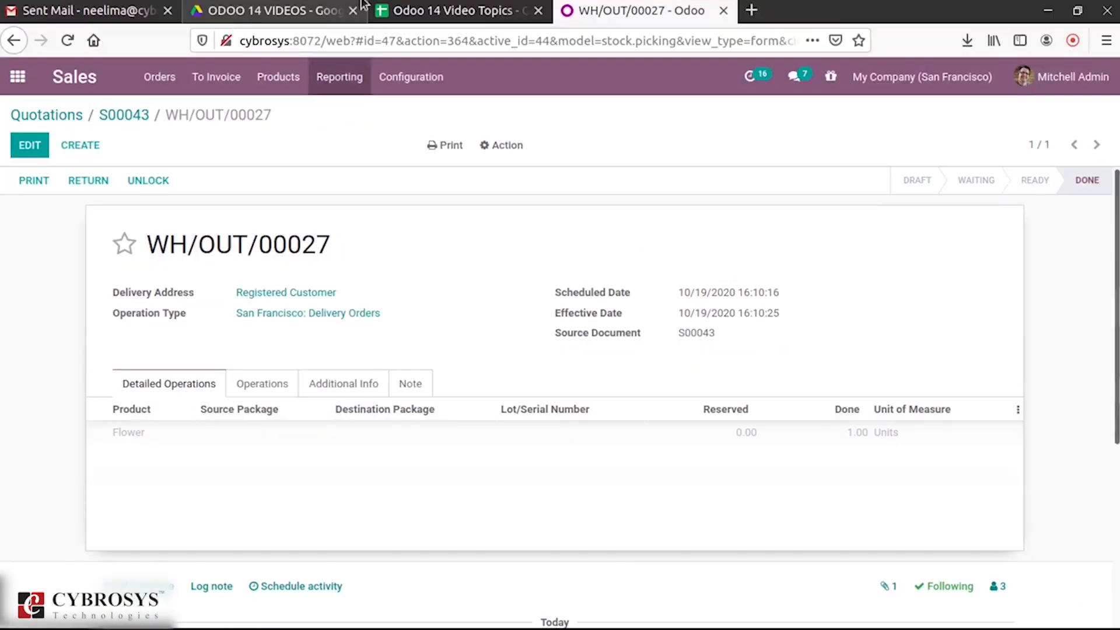
Return to the sales order and open the Flower product from its order line to check the remaining stock
left_click(124, 116)
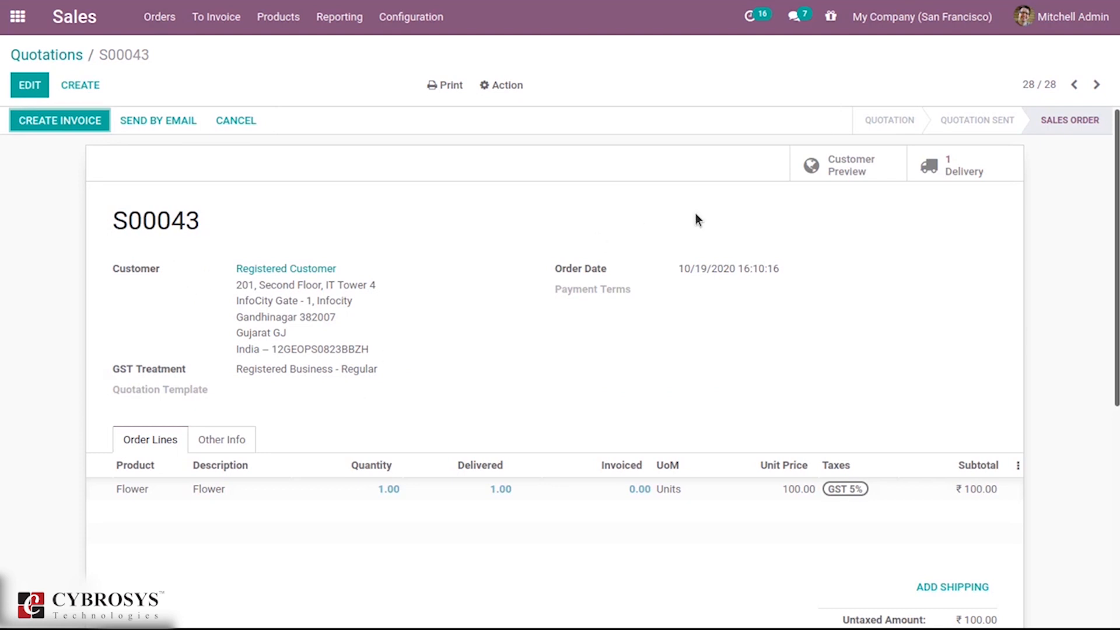
left_click(133, 496)
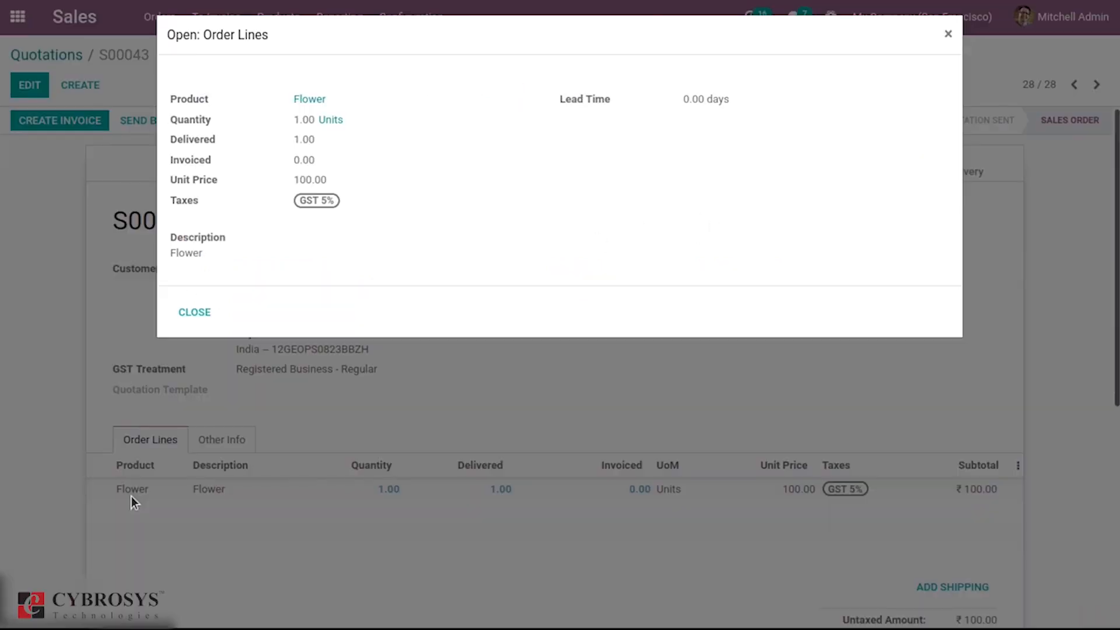
left_click(309, 101)
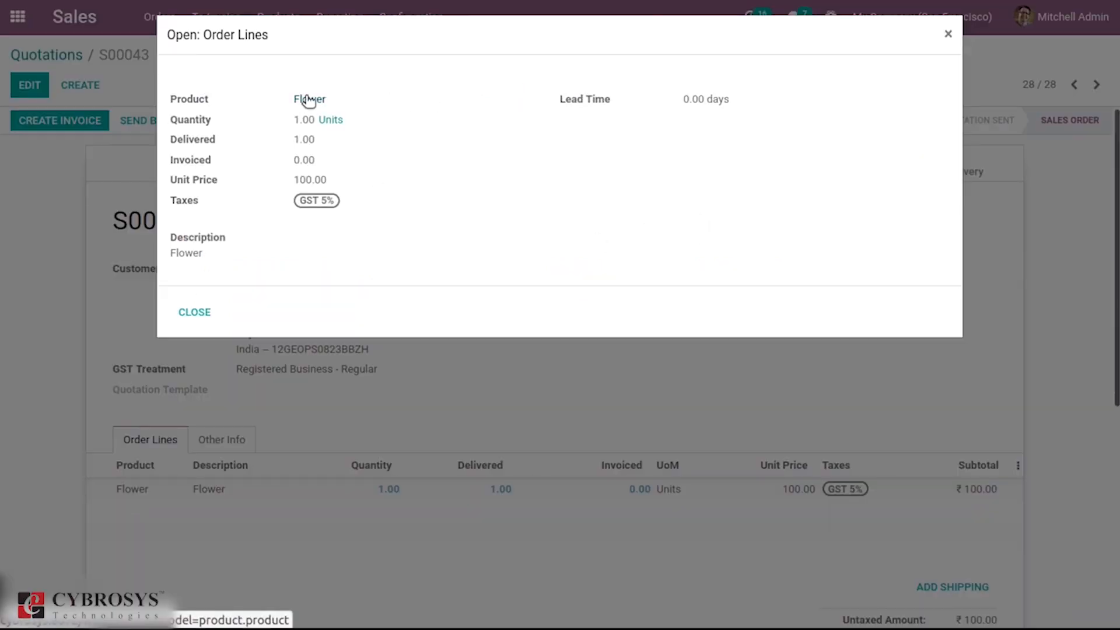